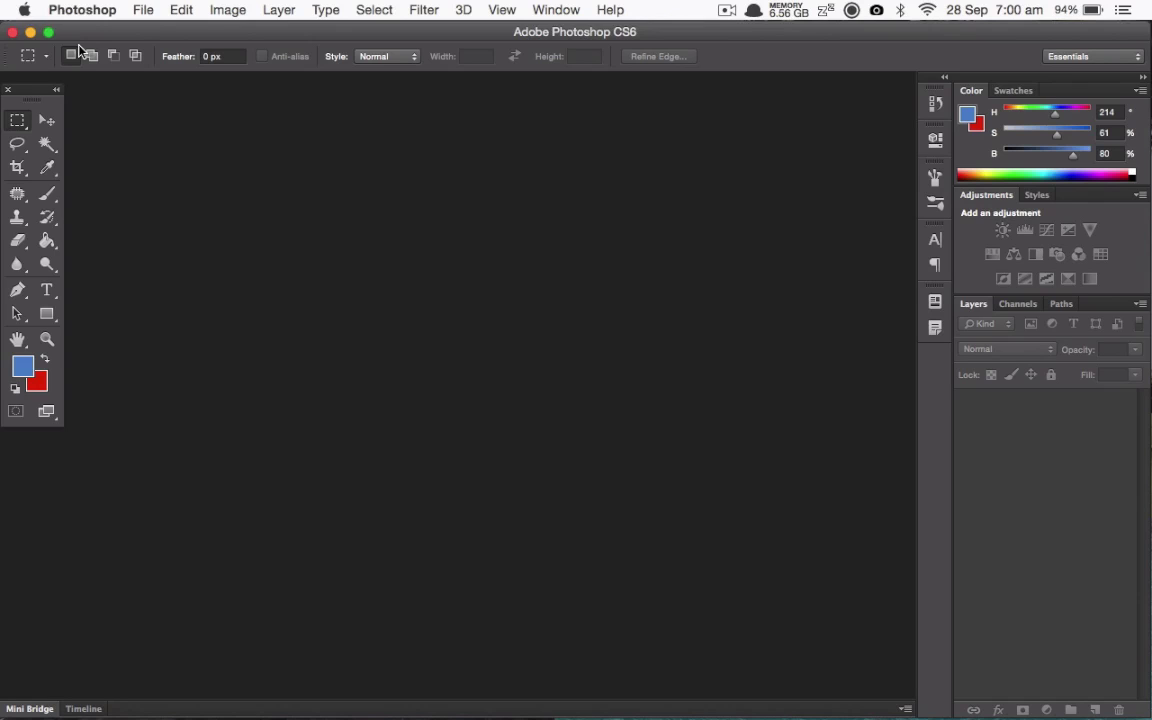
# Start Photomerge and select the ten photos G0300376.JPG through G0300385.JPG as source files.
pyautogui.click(145, 10)
pyautogui.moveTo(176, 392)
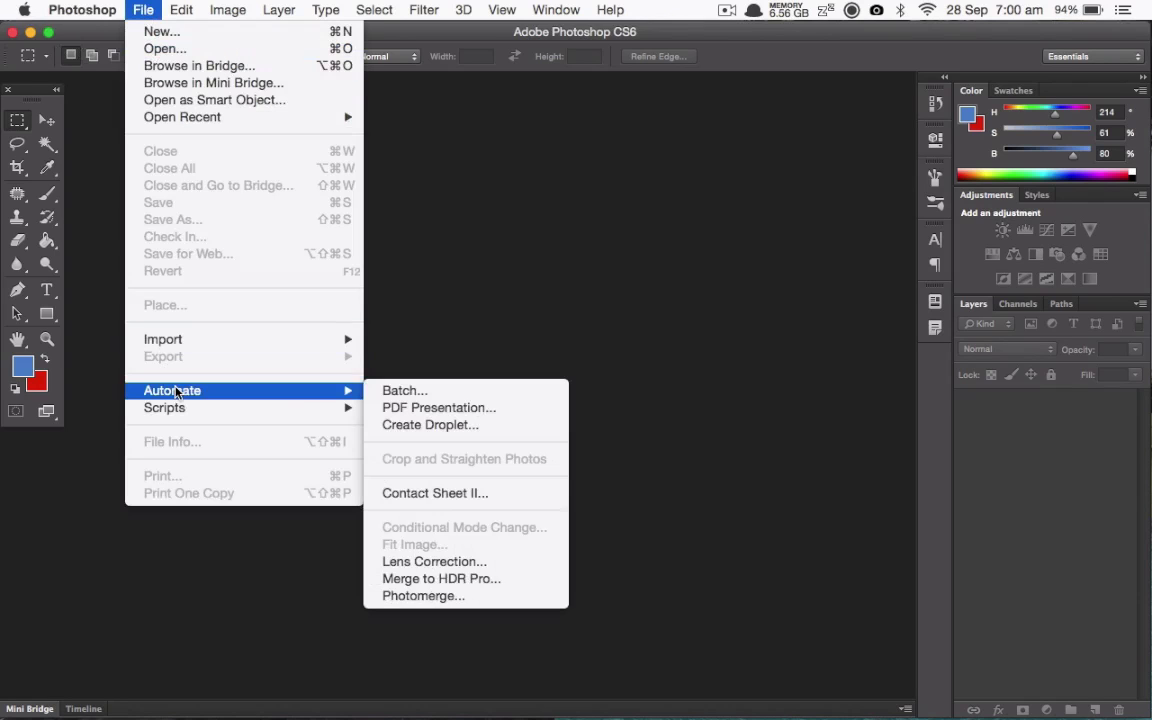
pyautogui.click(484, 597)
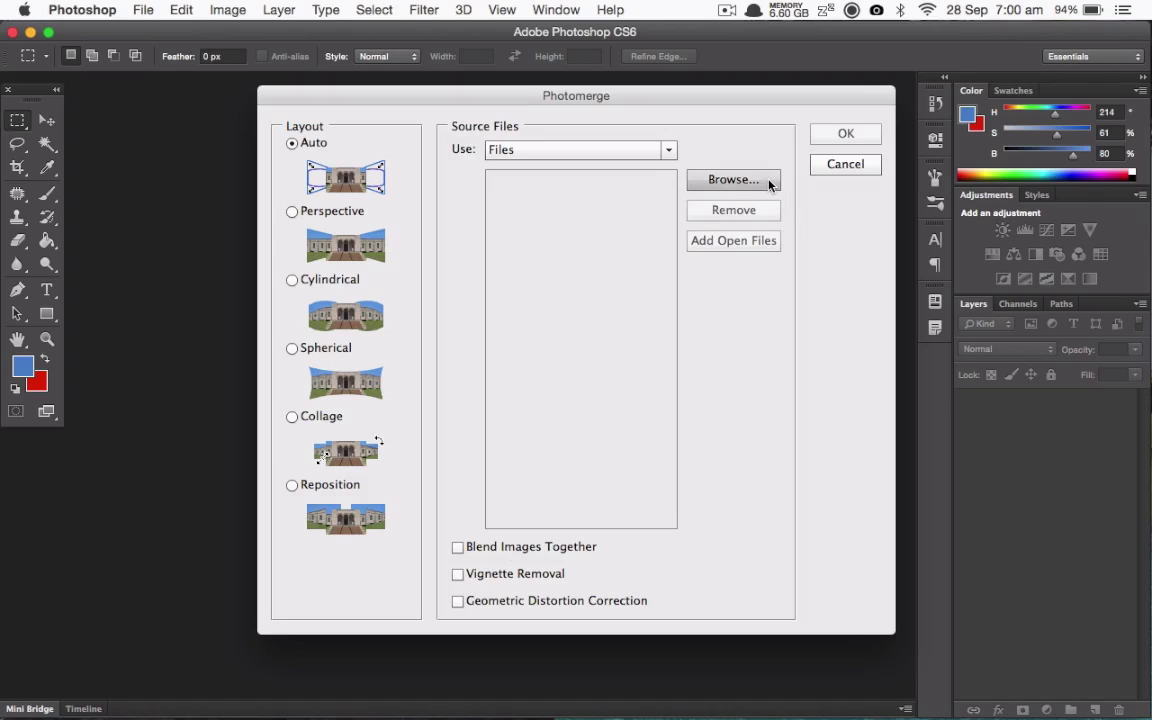
pyautogui.click(696, 181)
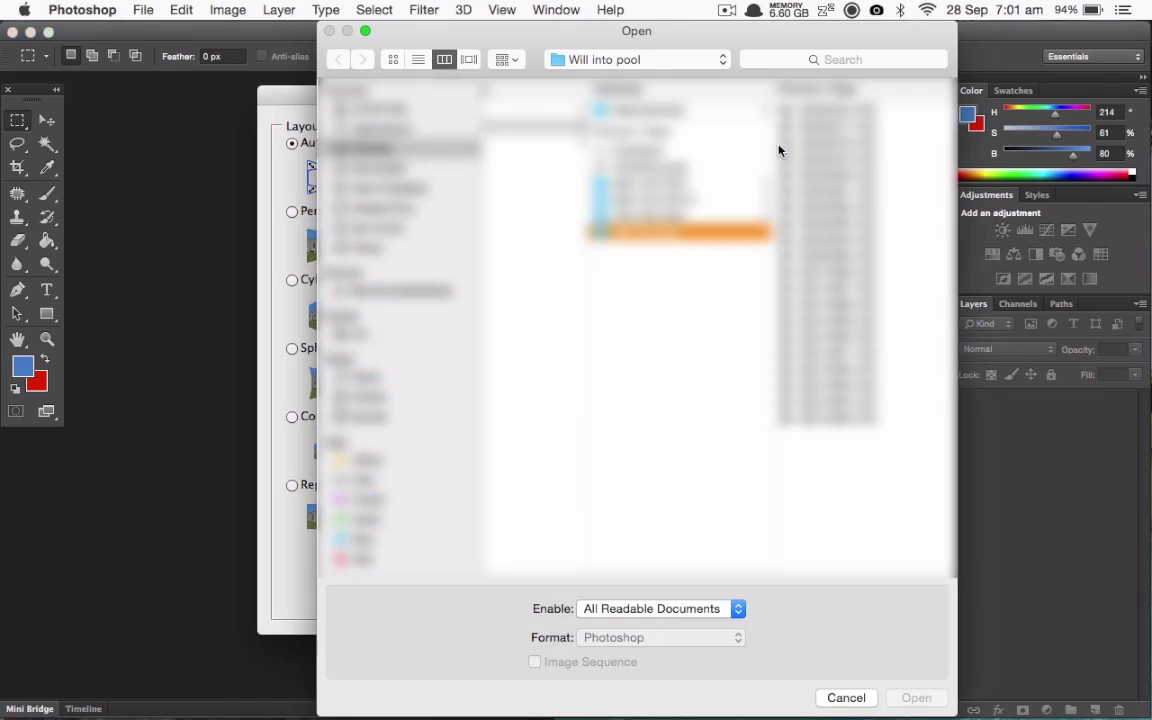
pyautogui.click(840, 114)
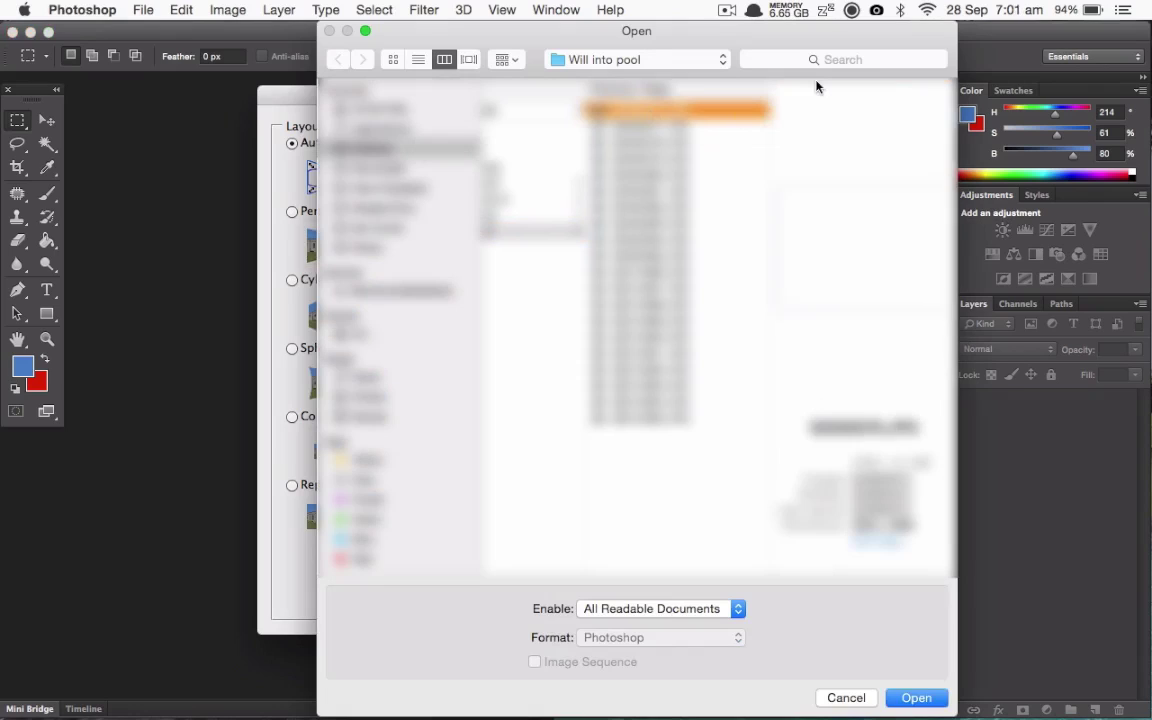
pyautogui.hotkey('shift', 'Down')
pyautogui.hotkey('shift', 'Down')
pyautogui.hotkey('shift', 'Down')
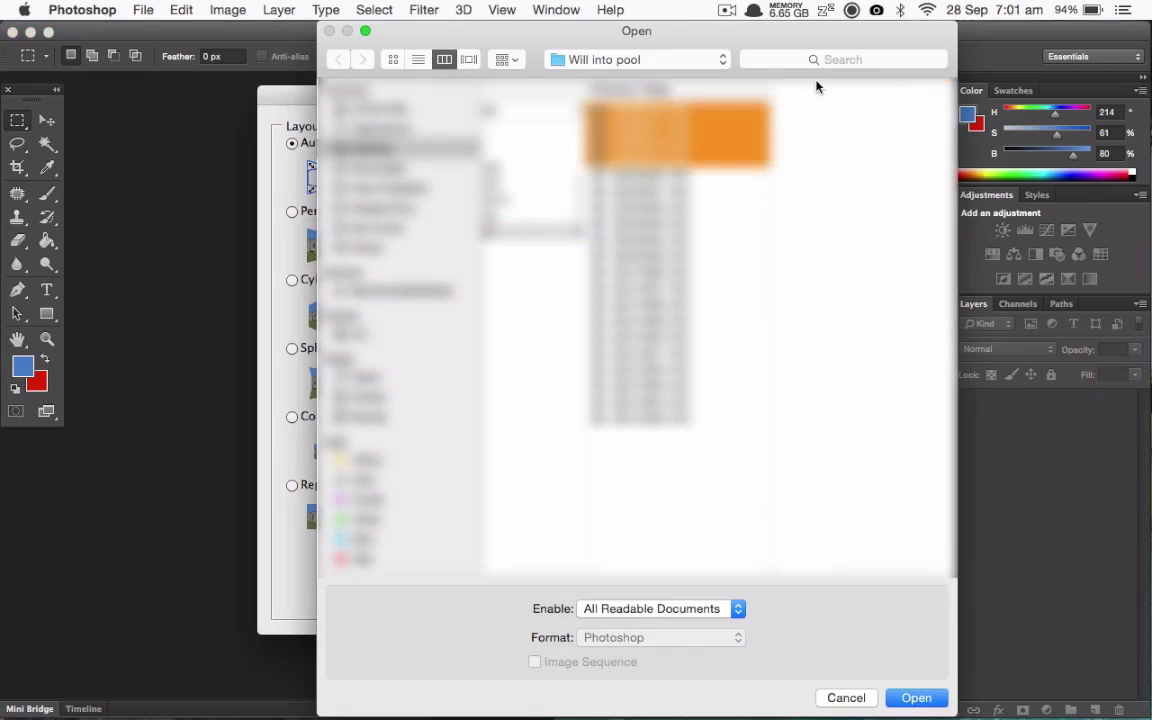
pyautogui.hotkey('shift', 'Down')
pyautogui.hotkey('shift', 'Down')
pyautogui.hotkey('shift', 'Down')
pyautogui.hotkey('shift', 'Down')
pyautogui.hotkey('shift', 'Down')
pyautogui.hotkey('shift', 'Down')
pyautogui.hotkey('shift', 'Down')
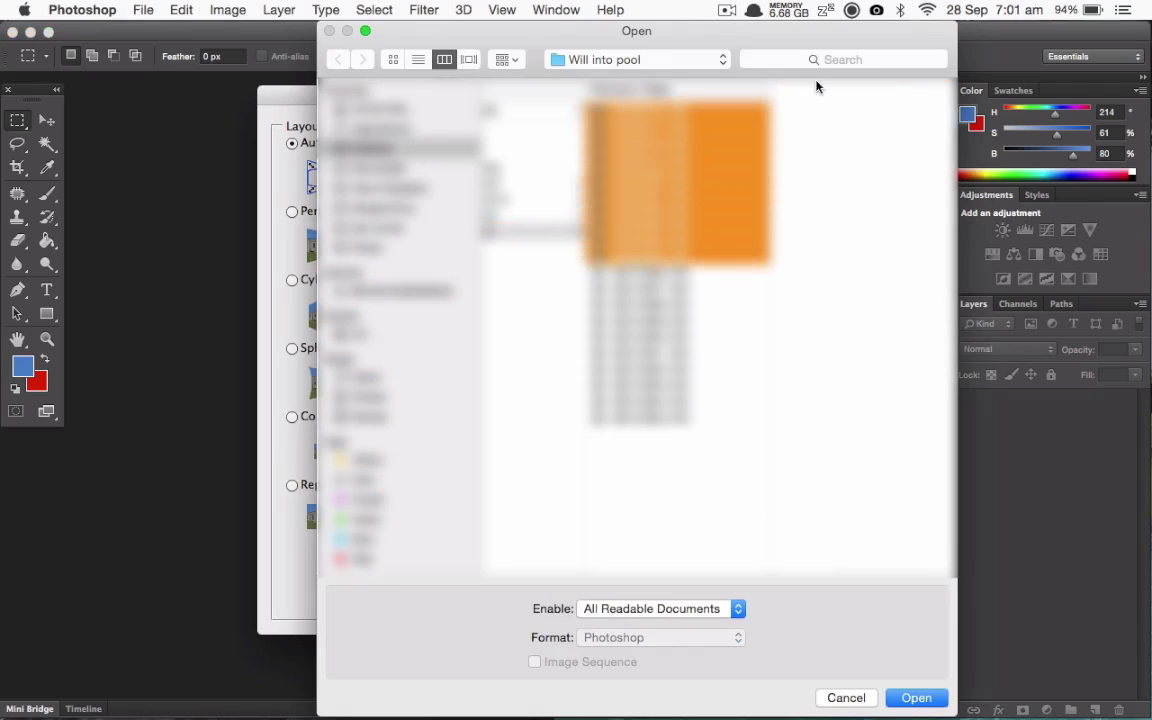
pyautogui.press('Return')
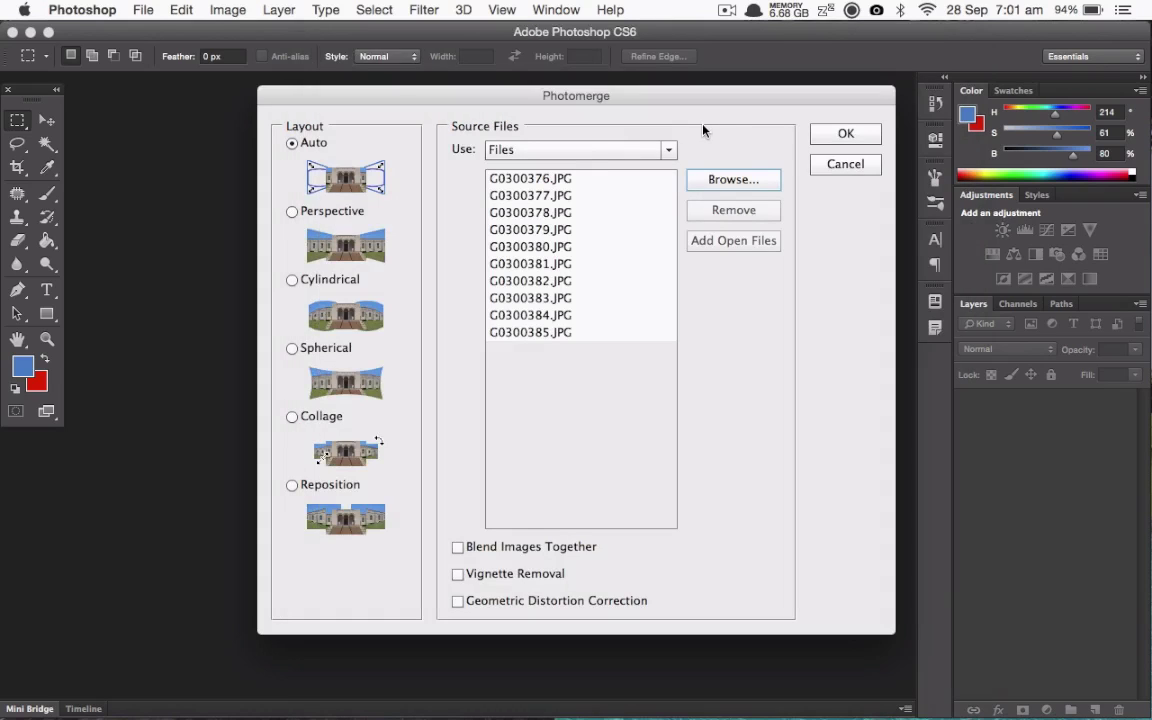
# Run Photomerge with Auto layout and blending off to stack ten aligned photo layers.
pyautogui.click(843, 134)
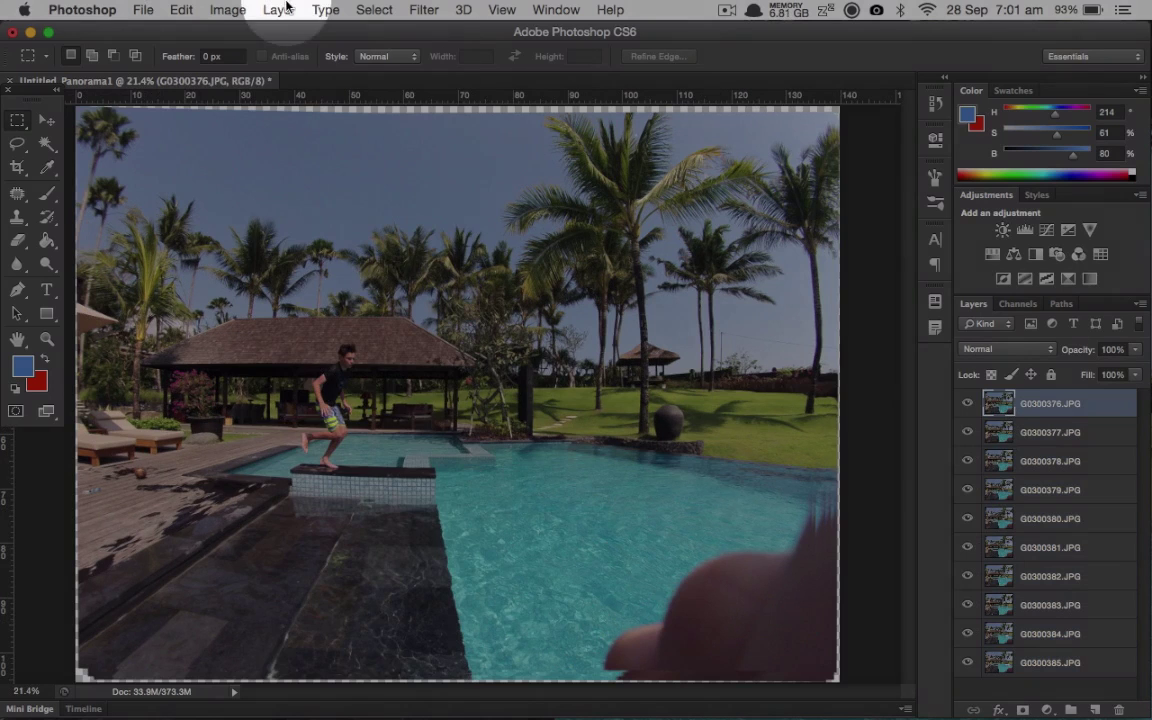
# Add a Hide All black layer mask to the G0300376.JPG layer.
pyautogui.click(279, 9)
pyautogui.moveTo(410, 236)
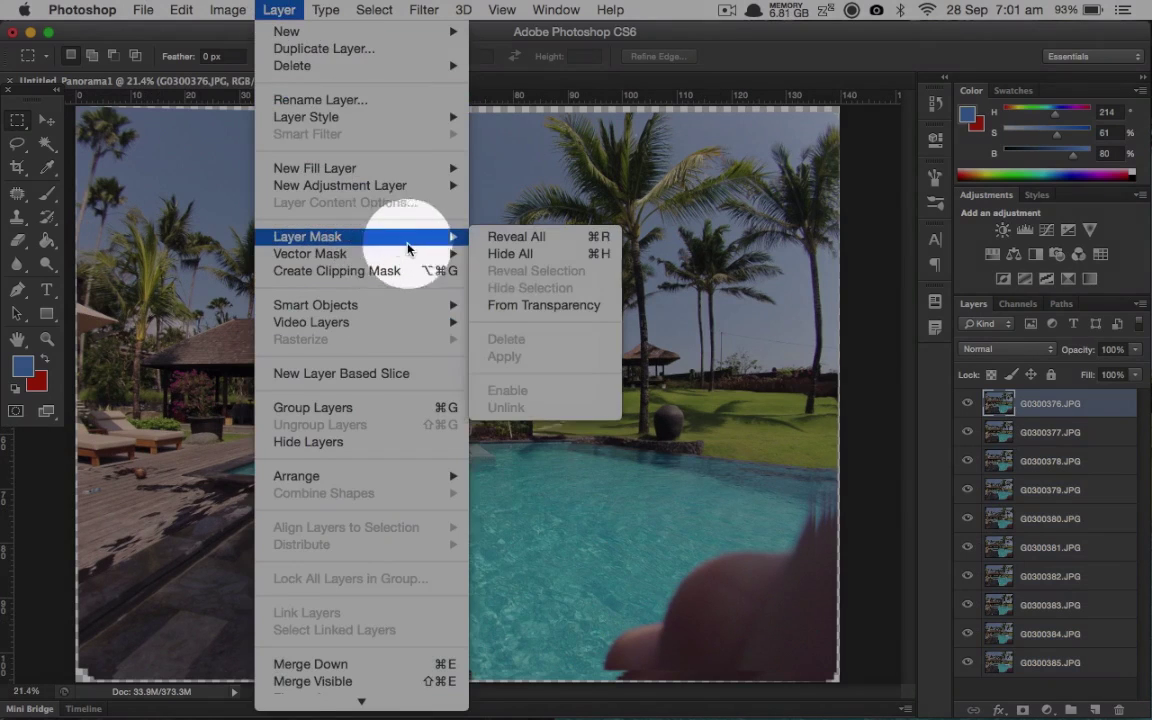
pyautogui.click(510, 254)
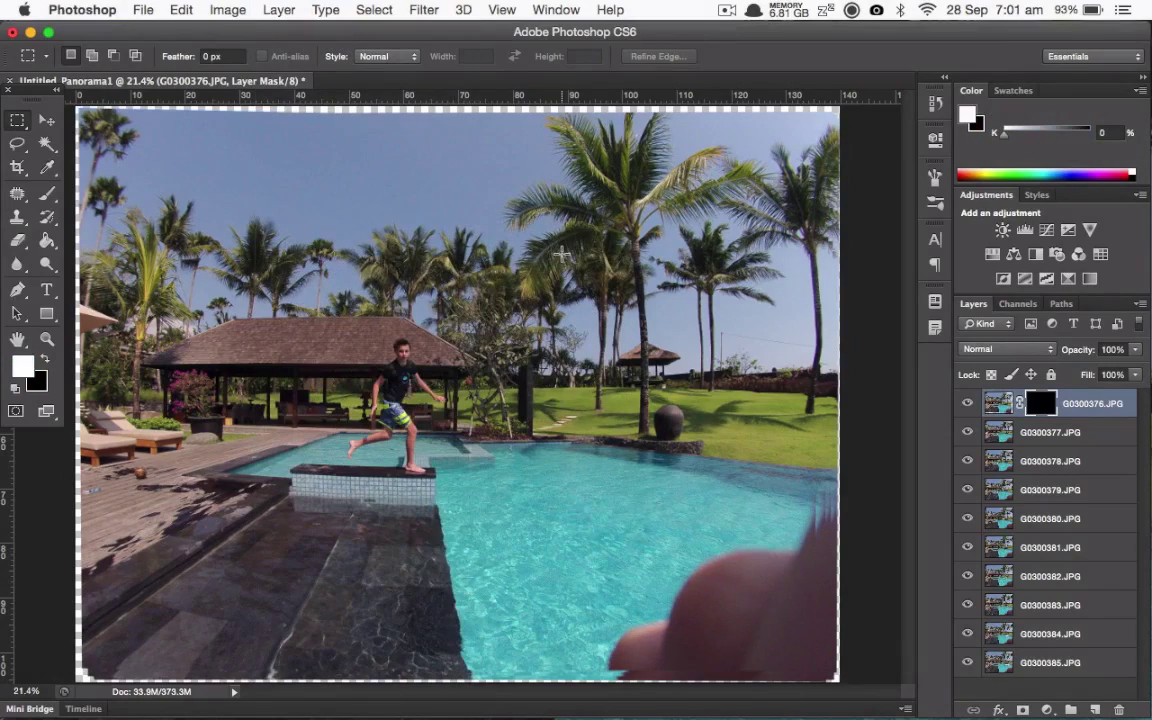
# Select the Brush tool and confirm 151 px size, 100% hardness and 100% opacity.
pyautogui.click(47, 193)
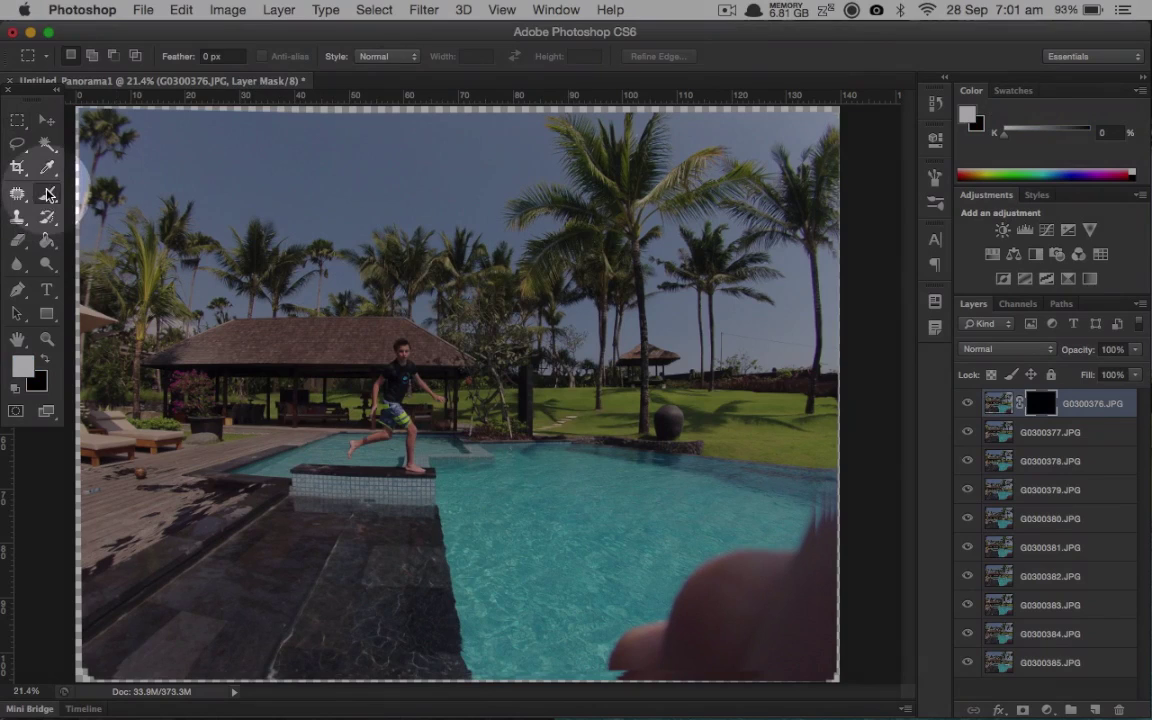
pyautogui.click(93, 60)
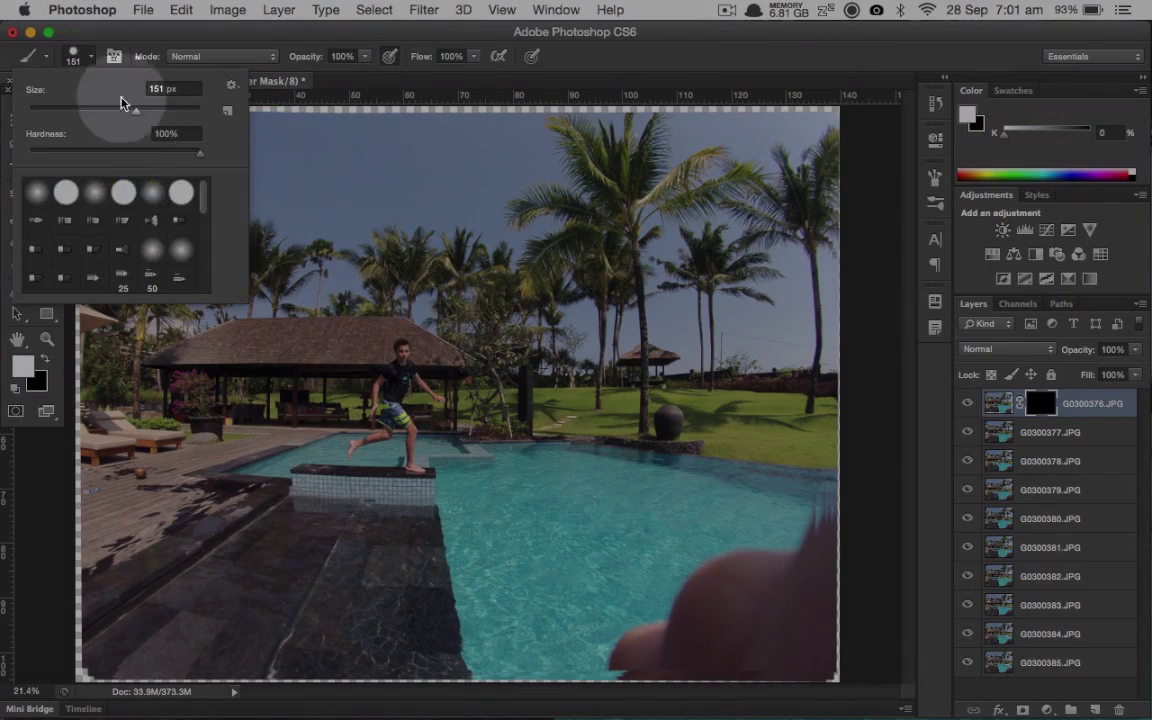
pyautogui.click(339, 200)
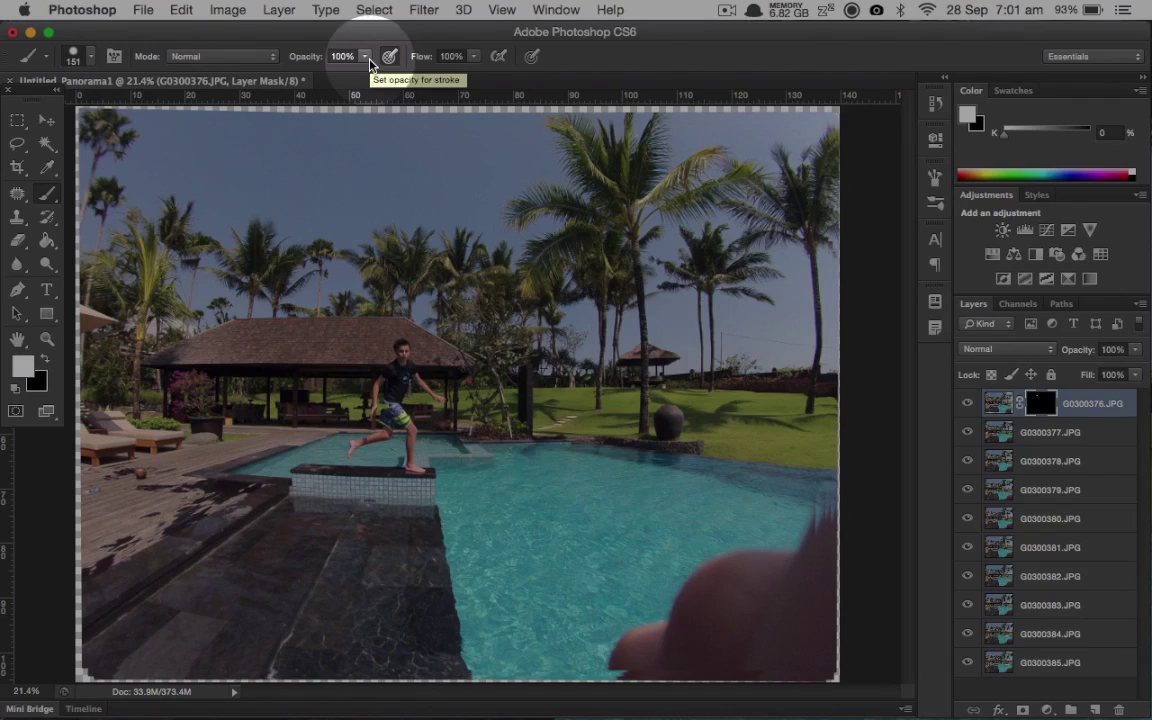
pyautogui.click(366, 58)
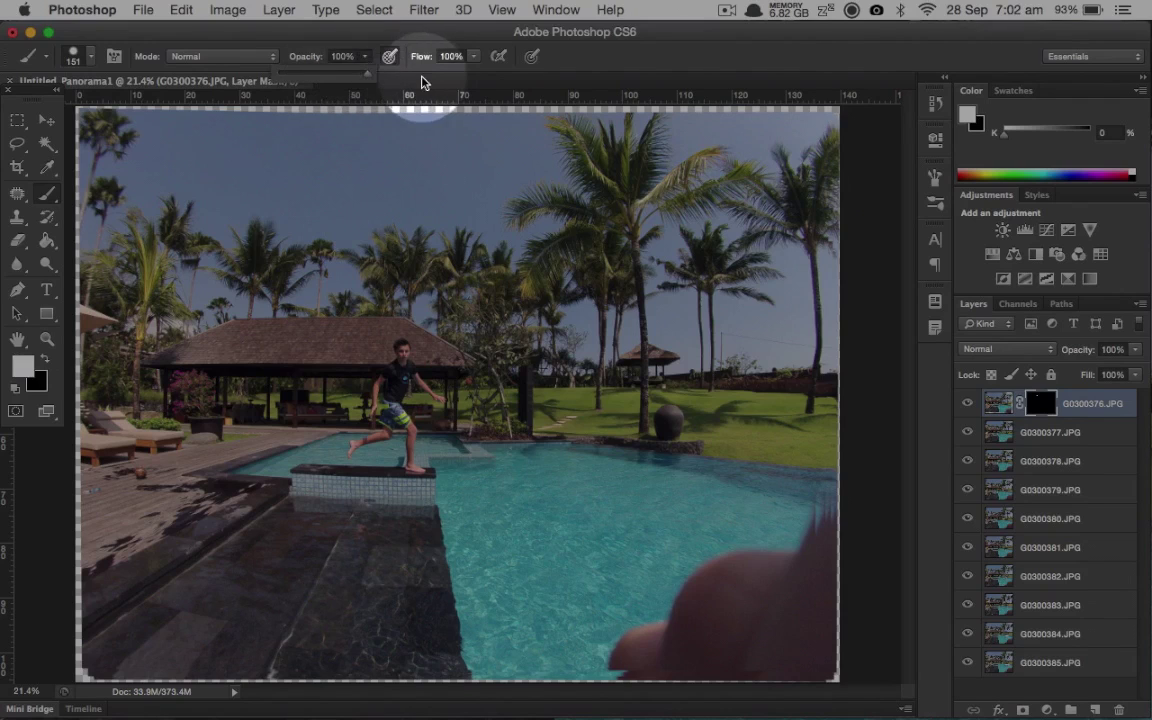
pyautogui.click(366, 58)
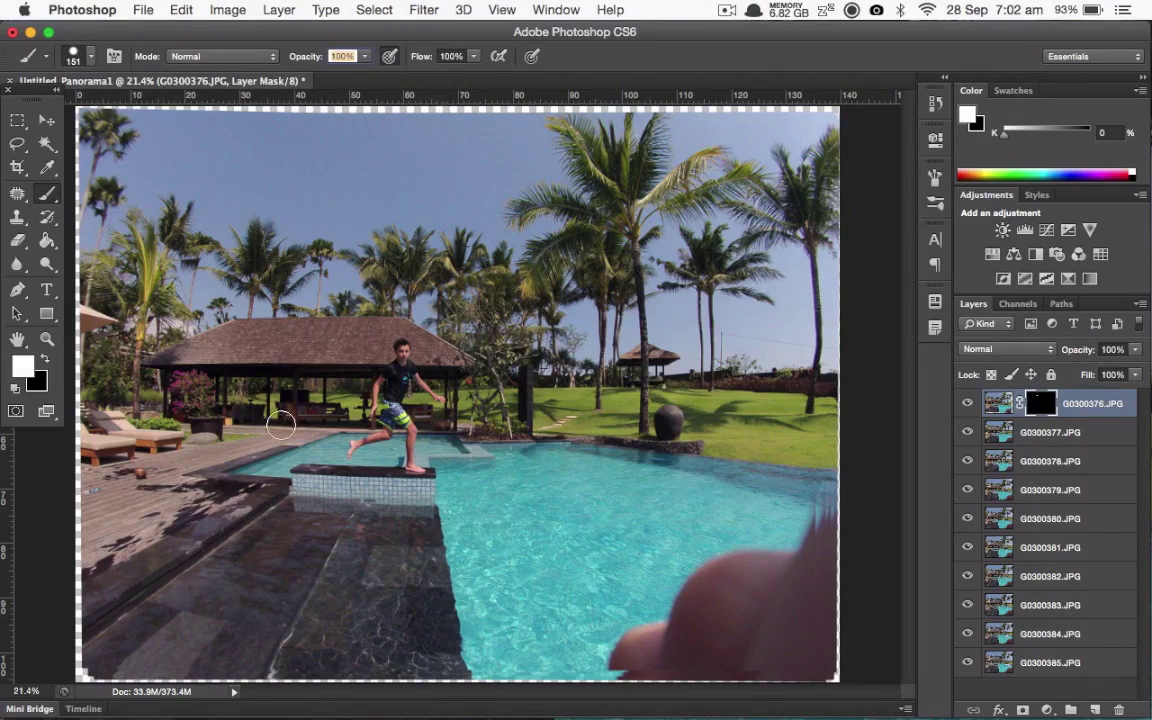
# Paint white on G0300376's mask to reveal the first boy and the platform's top-left corner.
pyautogui.moveTo(317, 403)
pyautogui.mouseDown()
pyautogui.moveTo(348, 348)
pyautogui.moveTo(316, 431)
pyautogui.mouseUp()
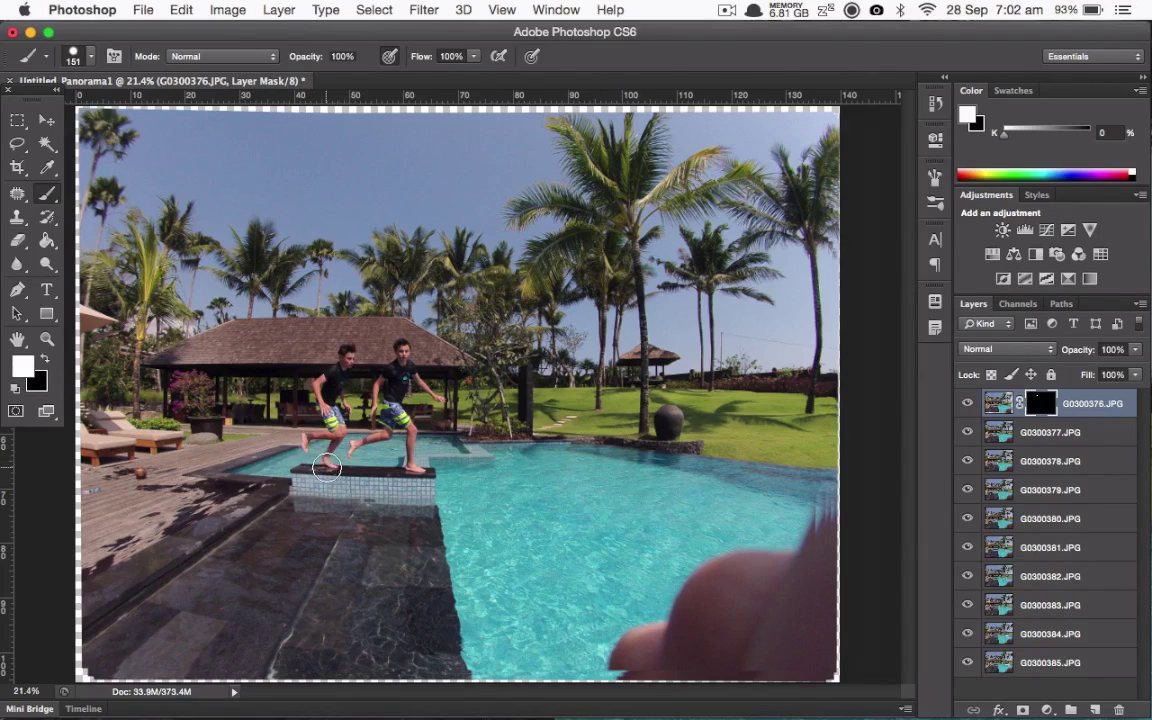
pyautogui.scroll(5, 330, 467)
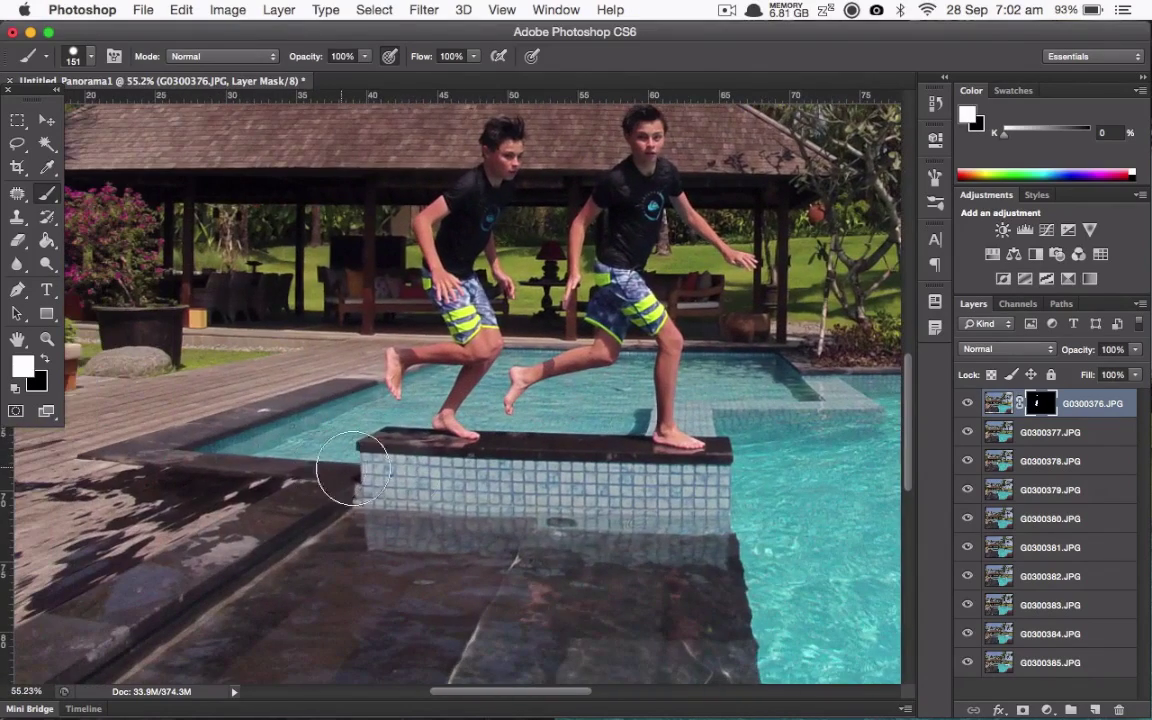
pyautogui.moveTo(354, 468)
pyautogui.mouseDown()
pyautogui.moveTo(319, 422)
pyautogui.moveTo(375, 430)
pyautogui.moveTo(415, 410)
pyautogui.moveTo(446, 444)
pyautogui.moveTo(420, 395)
pyautogui.moveTo(461, 387)
pyautogui.mouseUp()
pyautogui.click(1136, 176)
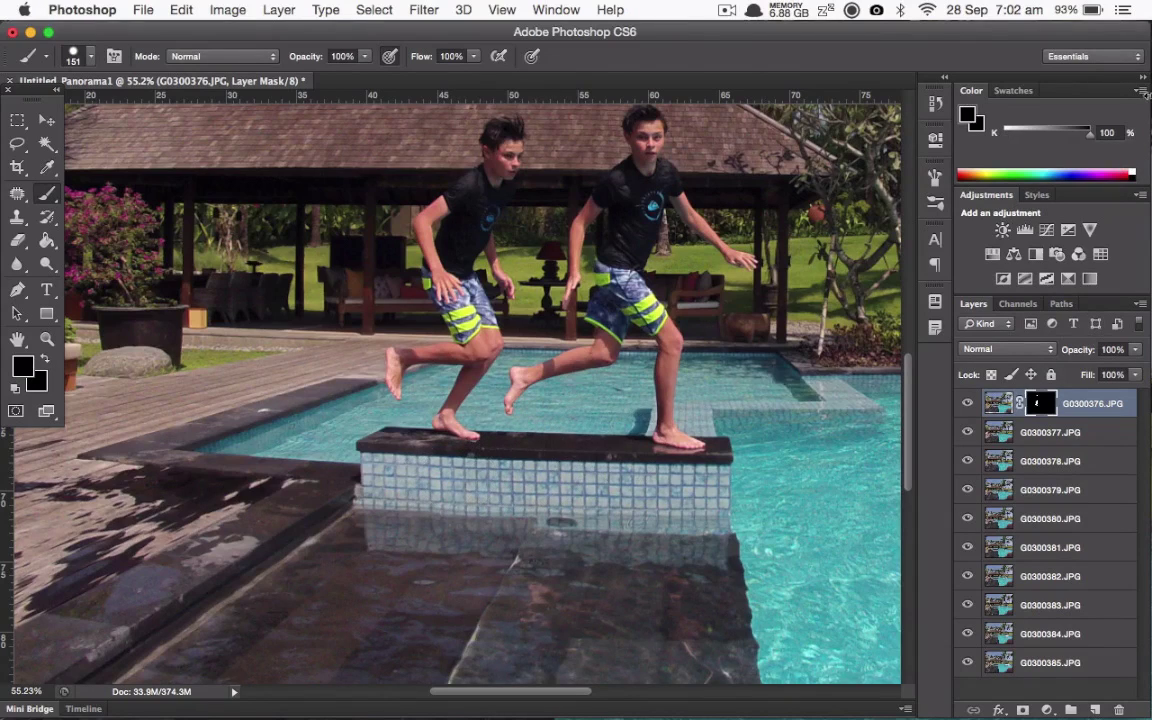
pyautogui.click(1136, 176)
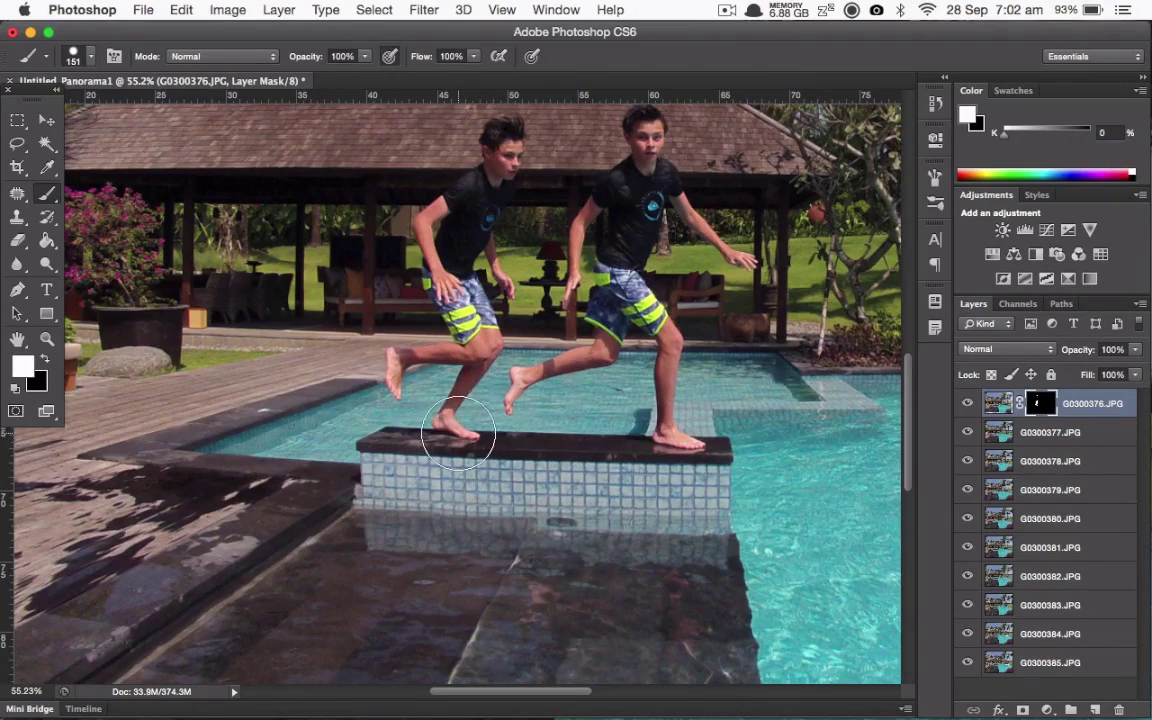
# View the G0300376 layer mask on its own to check it, then return to the photo.
pyautogui.scroll(2, 451, 297)
pyautogui.hscroll(2, 451, 297)
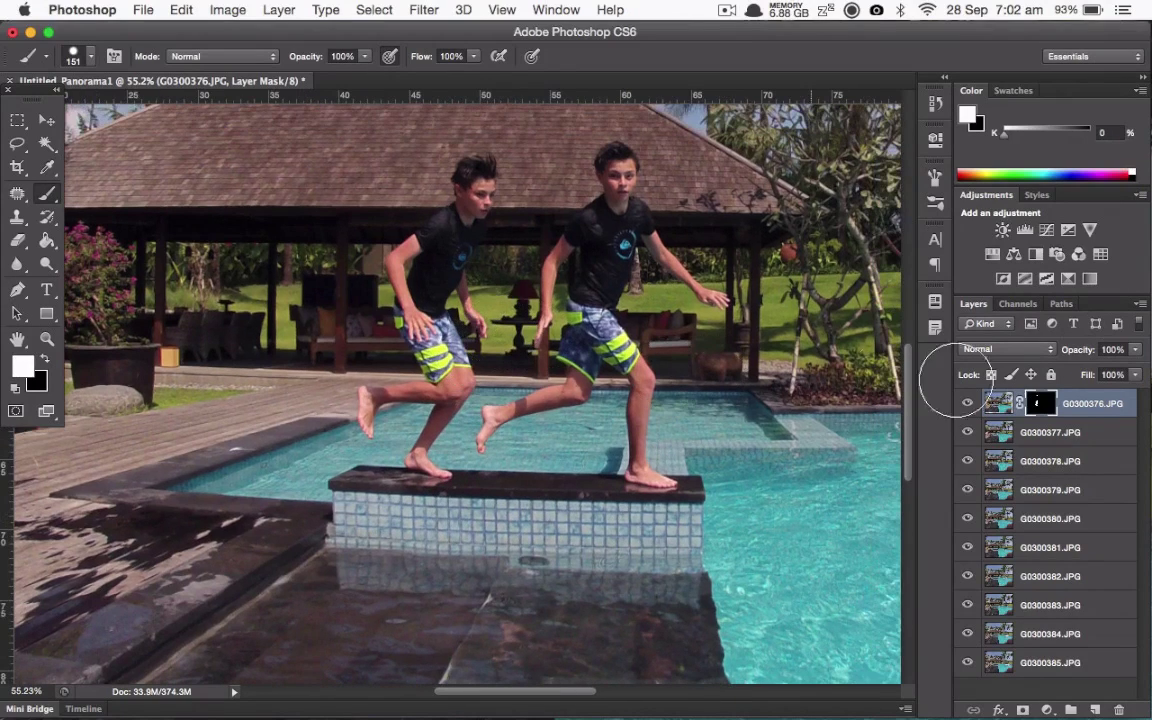
pyautogui.keyDown('alt'); pyautogui.click(1044, 405); pyautogui.keyUp('alt')
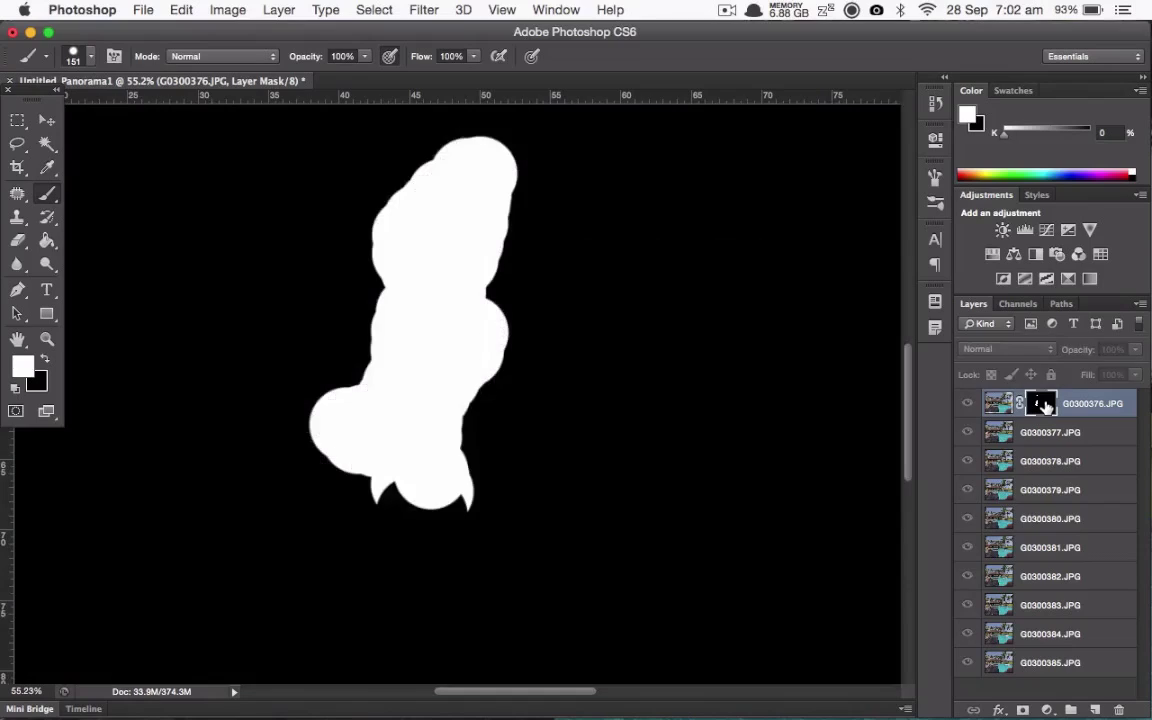
pyautogui.keyDown('alt'); pyautogui.click(1044, 405); pyautogui.keyUp('alt')
pyautogui.hscroll(5, 797, 412)
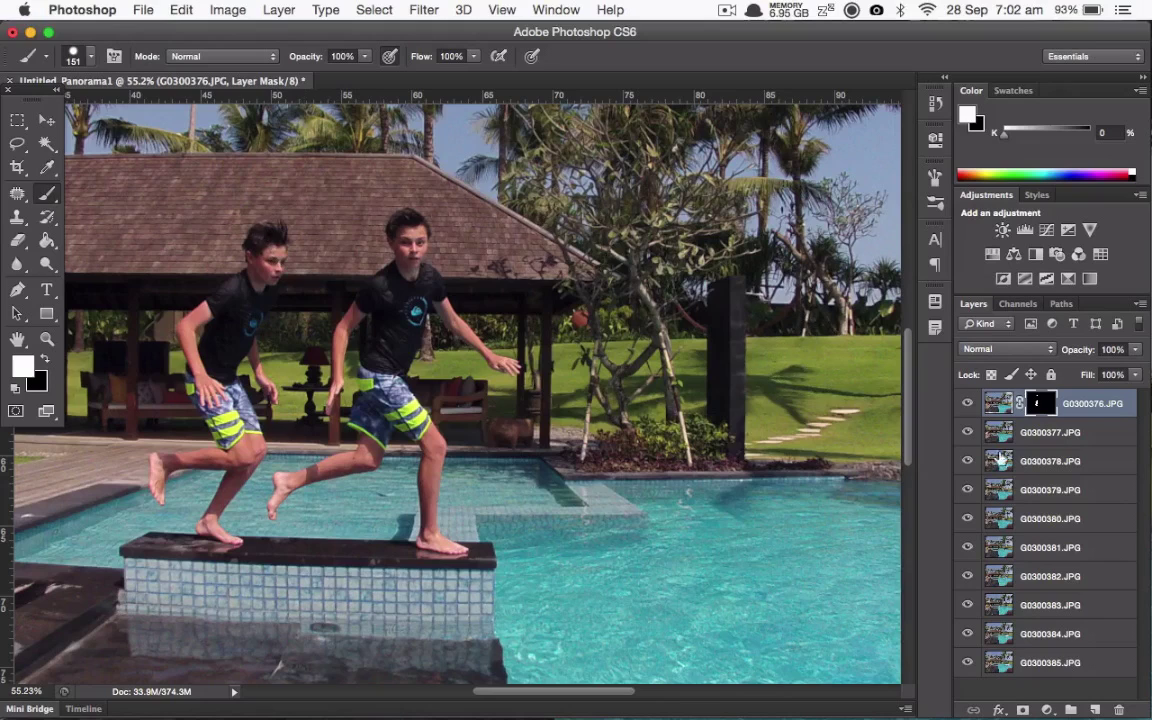
# Give G0300377.JPG a Hide All layer mask and reset colours to white foreground.
pyautogui.click(1000, 432)
pyautogui.click(279, 9)
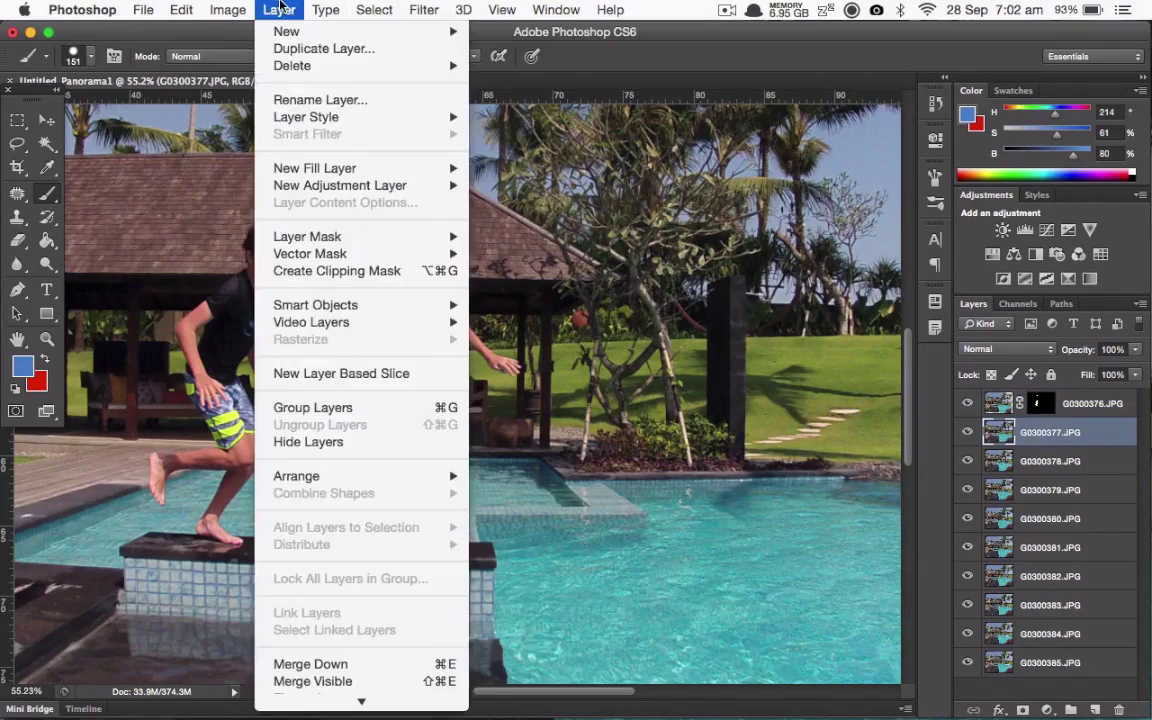
pyautogui.moveTo(329, 247)
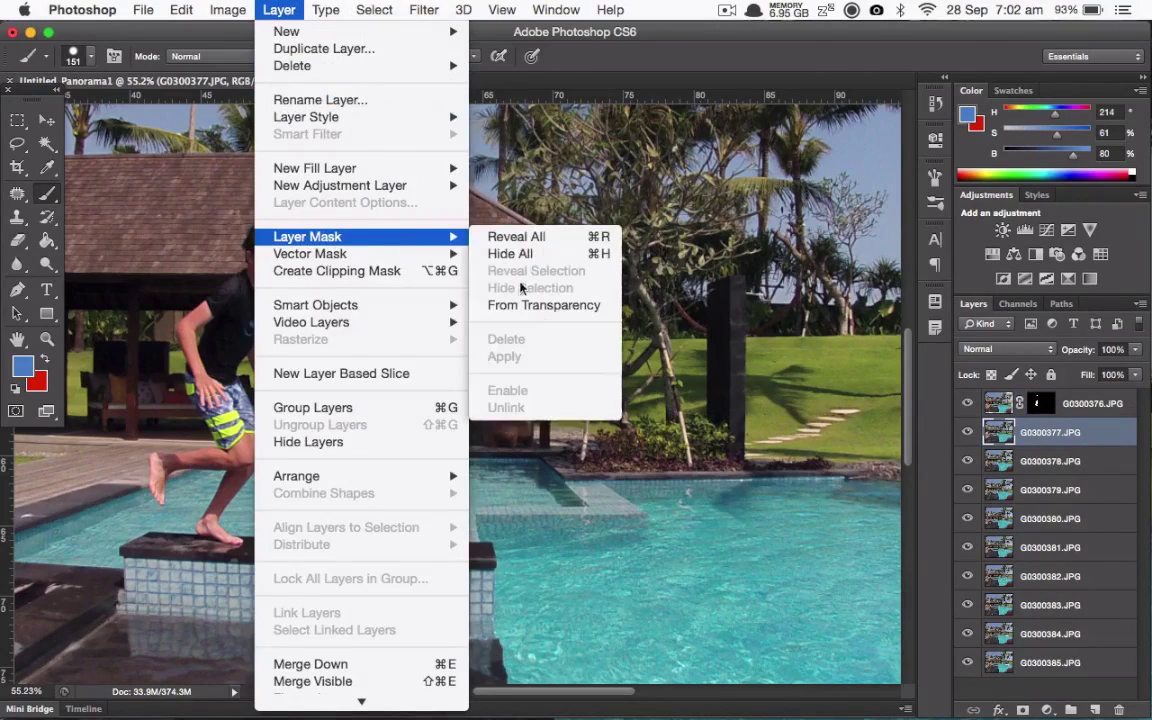
pyautogui.click(510, 253)
pyautogui.press('d')
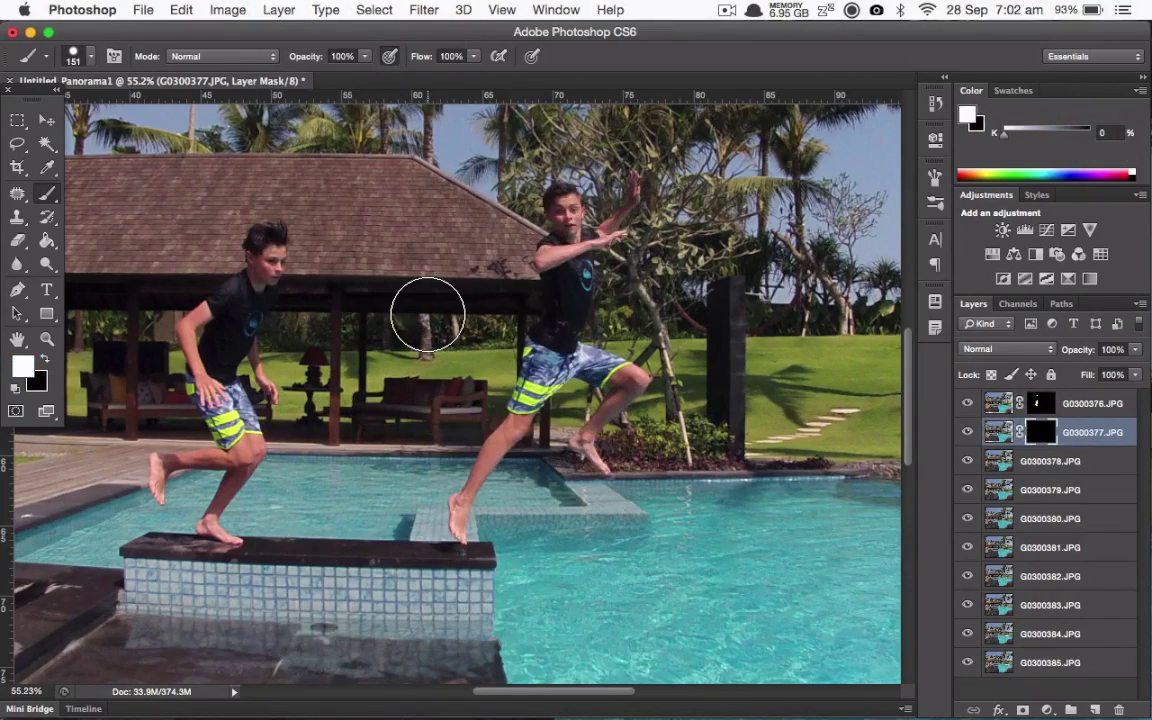
# Paint the middle boy's jump position, second leg and shorts back in on G0300377's mask.
pyautogui.moveTo(428, 315)
pyautogui.mouseDown()
pyautogui.moveTo(404, 277)
pyautogui.moveTo(426, 253)
pyautogui.moveTo(403, 229)
pyautogui.moveTo(384, 234)
pyautogui.moveTo(377, 297)
pyautogui.moveTo(346, 340)
pyautogui.moveTo(342, 414)
pyautogui.moveTo(333, 408)
pyautogui.moveTo(347, 473)
pyautogui.moveTo(301, 511)
pyautogui.moveTo(286, 505)
pyautogui.moveTo(300, 491)
pyautogui.moveTo(286, 488)
pyautogui.moveTo(370, 455)
pyautogui.moveTo(398, 393)
pyautogui.moveTo(355, 370)
pyautogui.moveTo(385, 375)
pyautogui.moveTo(465, 290)
pyautogui.moveTo(440, 330)
pyautogui.moveTo(485, 375)
pyautogui.moveTo(225, 380)
pyautogui.moveTo(413, 295)
pyautogui.moveTo(216, 285)
pyautogui.moveTo(298, 271)
pyautogui.moveTo(276, 252)
pyautogui.moveTo(253, 296)
pyautogui.moveTo(260, 263)
pyautogui.moveTo(251, 292)
pyautogui.moveTo(225, 290)
pyautogui.moveTo(250, 311)
pyautogui.moveTo(204, 355)
pyautogui.moveTo(236, 388)
pyautogui.moveTo(225, 394)
pyautogui.moveTo(276, 416)
pyautogui.moveTo(391, 380)
pyautogui.moveTo(440, 332)
pyautogui.moveTo(565, 290)
pyautogui.moveTo(518, 304)
pyautogui.moveTo(612, 293)
pyautogui.mouseUp()
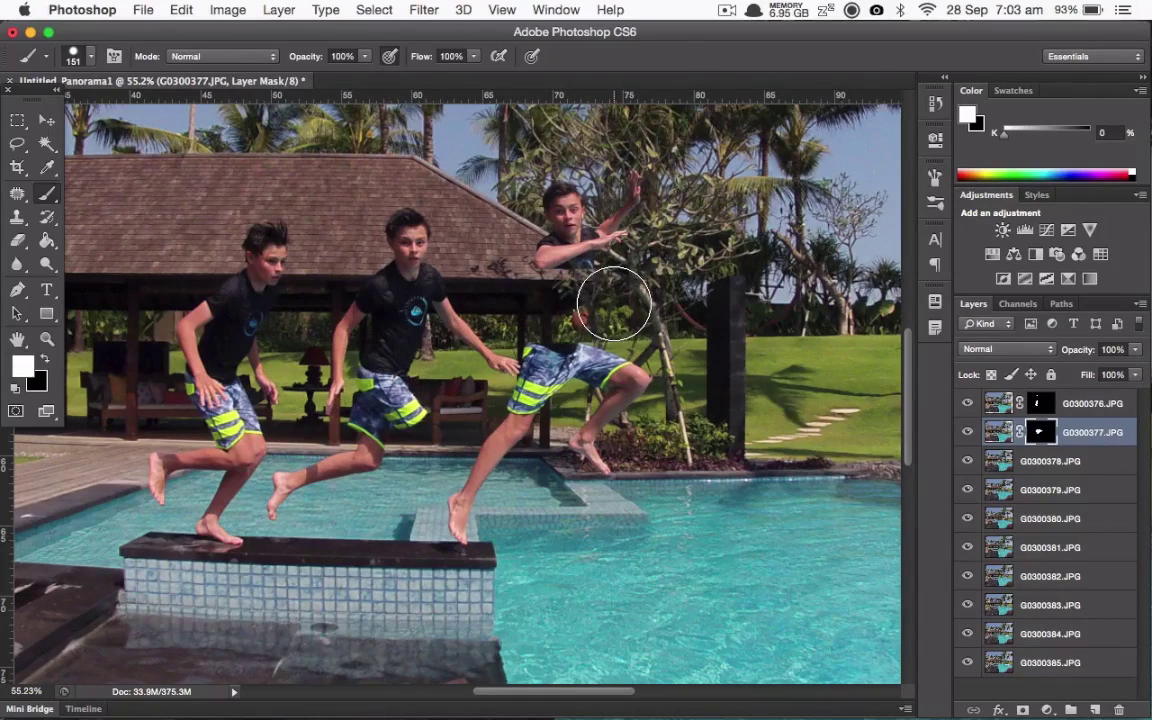
pyautogui.press('super+z')
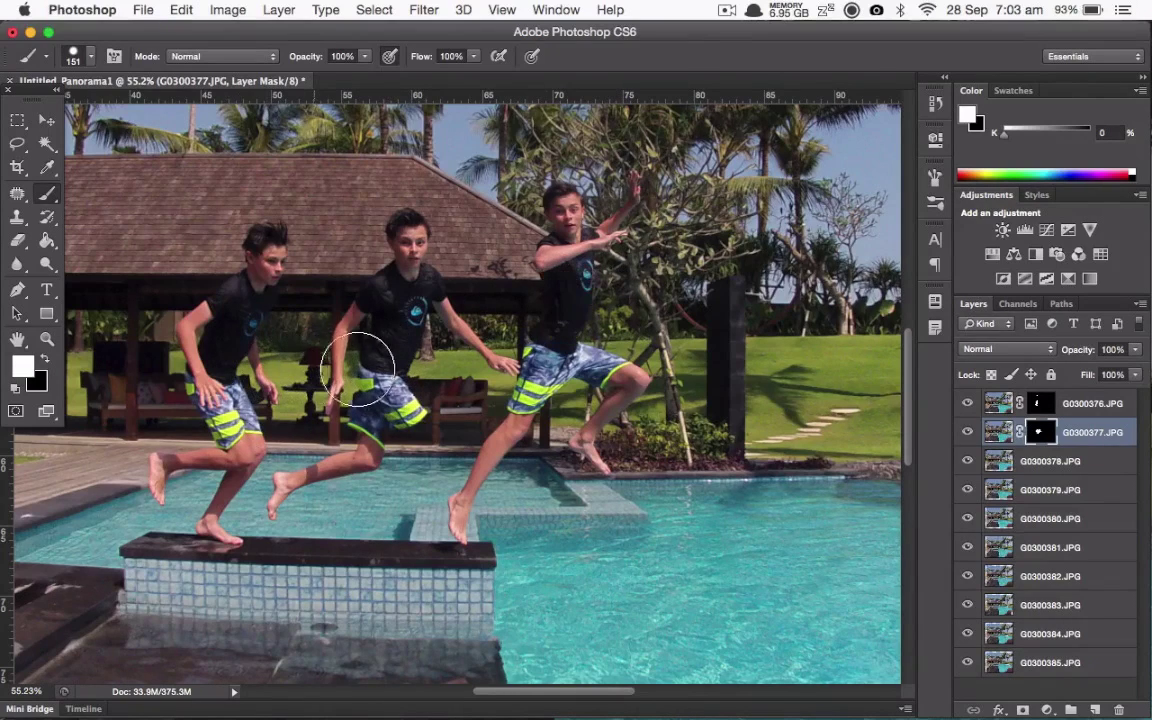
pyautogui.moveTo(399, 400)
pyautogui.mouseDown()
pyautogui.moveTo(393, 453)
pyautogui.moveTo(333, 416)
pyautogui.moveTo(357, 402)
pyautogui.moveTo(406, 517)
pyautogui.mouseUp()
pyautogui.click(178, 9)
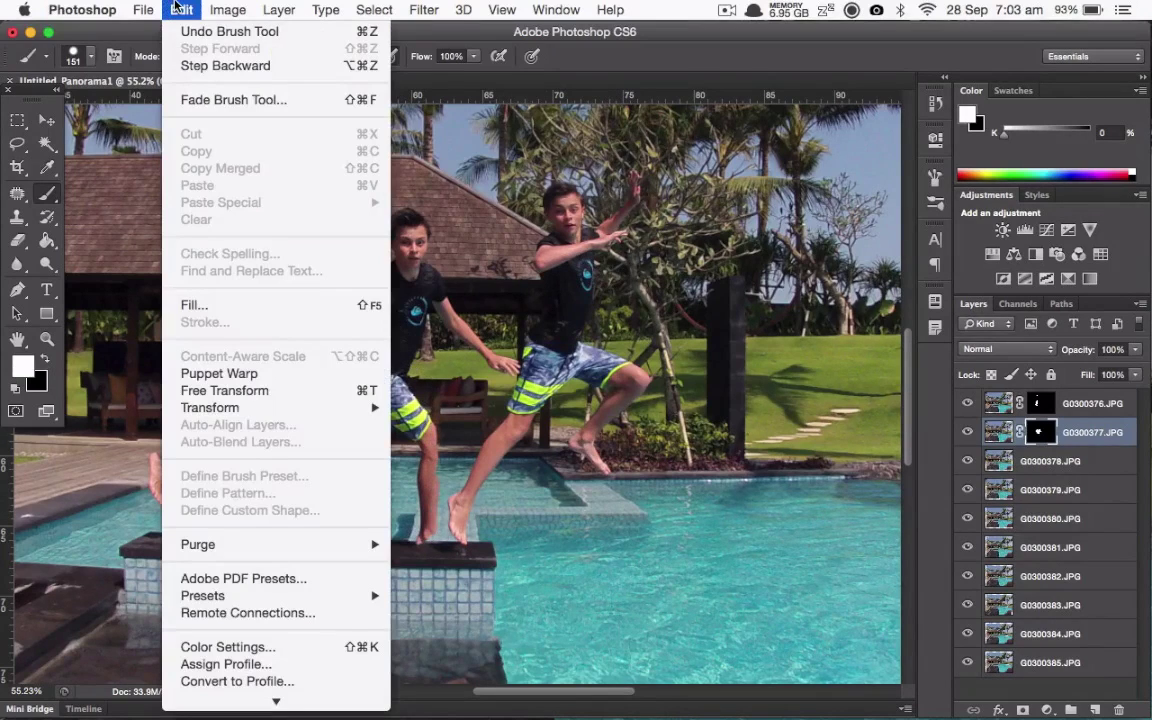
pyautogui.click(178, 9)
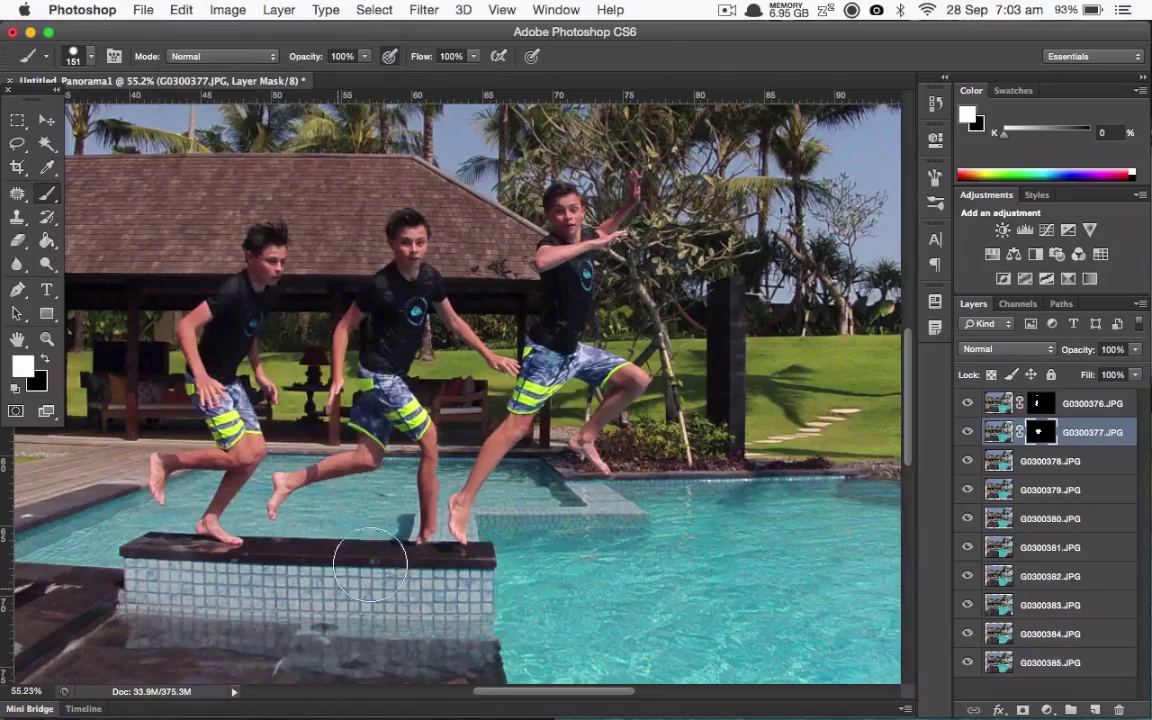
# Zoom in and paint in the middle boy's whole foot on the ledge.
pyautogui.scroll(-2, 410, 530)
pyautogui.scroll(-10, 418, 557)
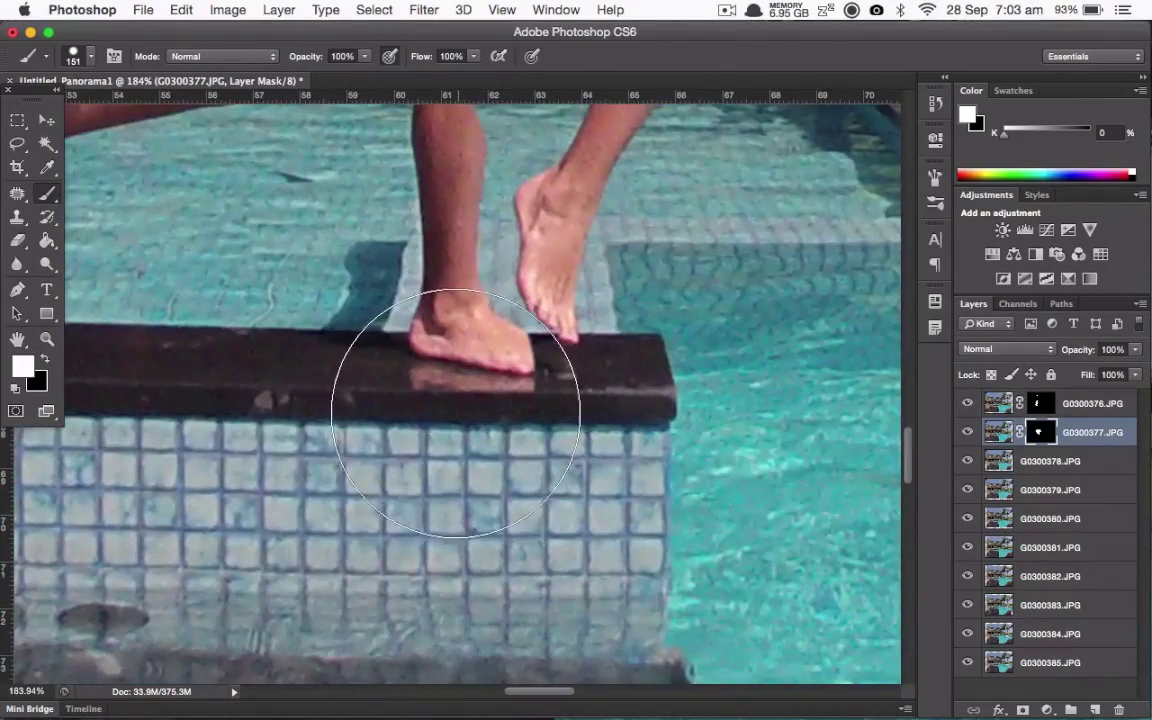
pyautogui.click(456, 413)
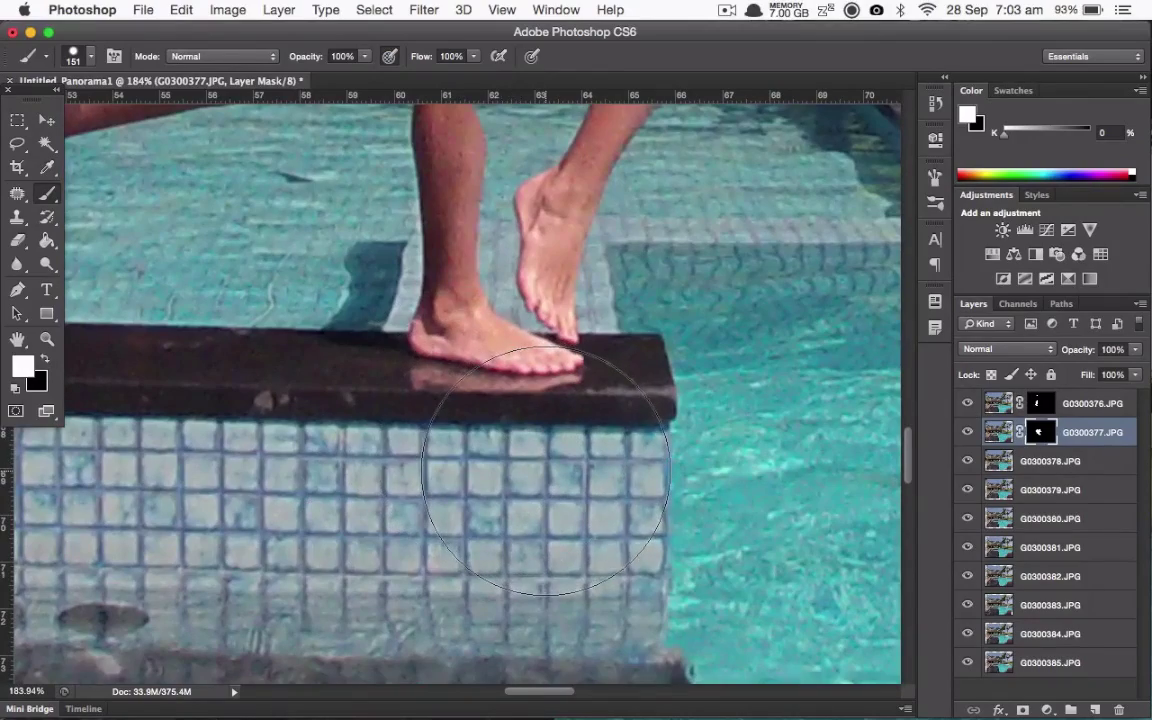
pyautogui.scroll(5, 528, 600)
pyautogui.scroll(6, 530, 604)
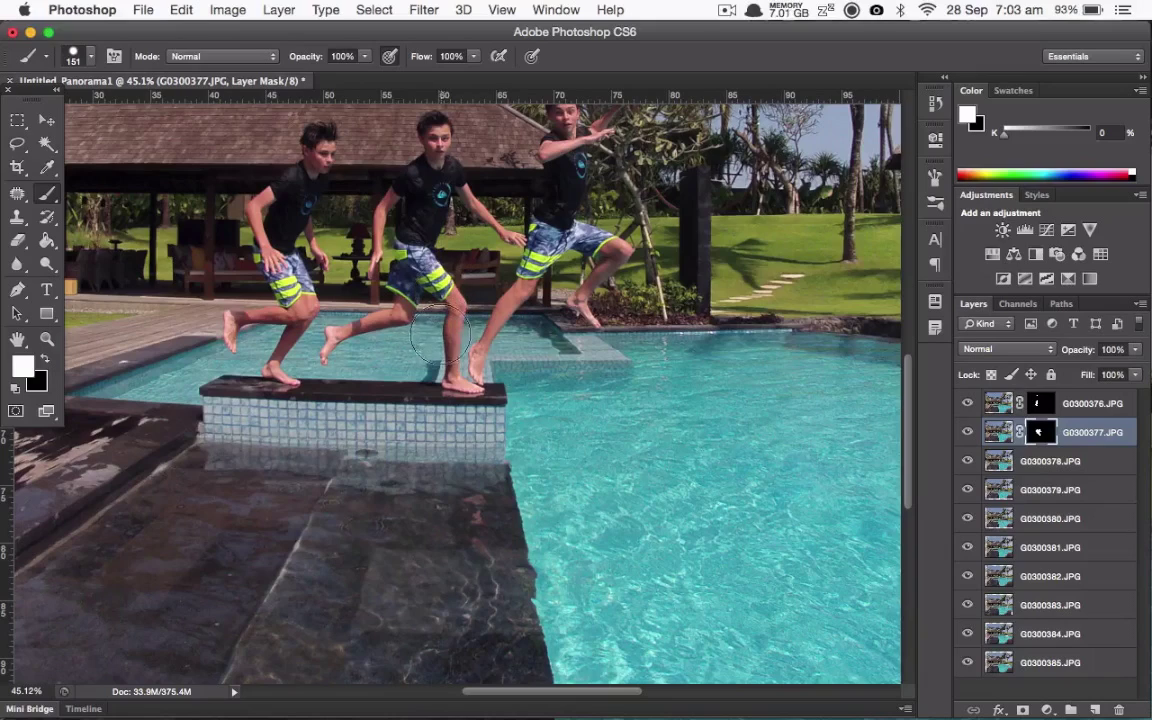
pyautogui.scroll(4, 560, 290)
pyautogui.hscroll(1, 560, 290)
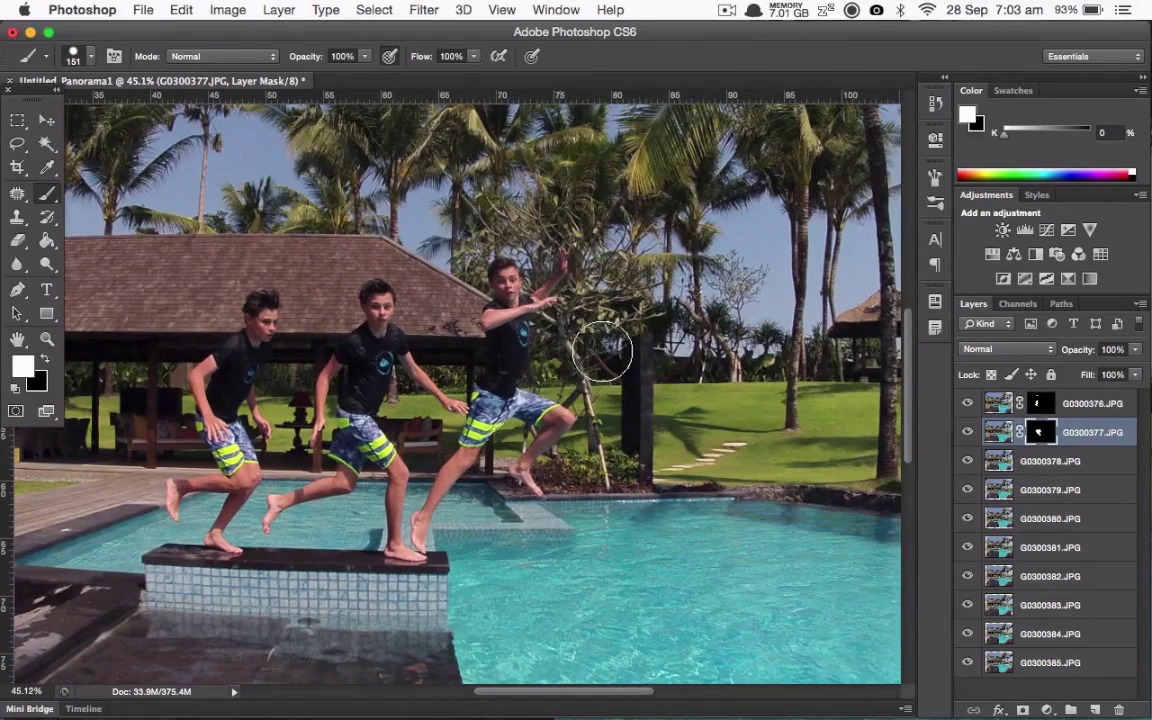
# Mask G0300378 with Hide All and paint white to reveal the fourth boy.
pyautogui.click(995, 463)
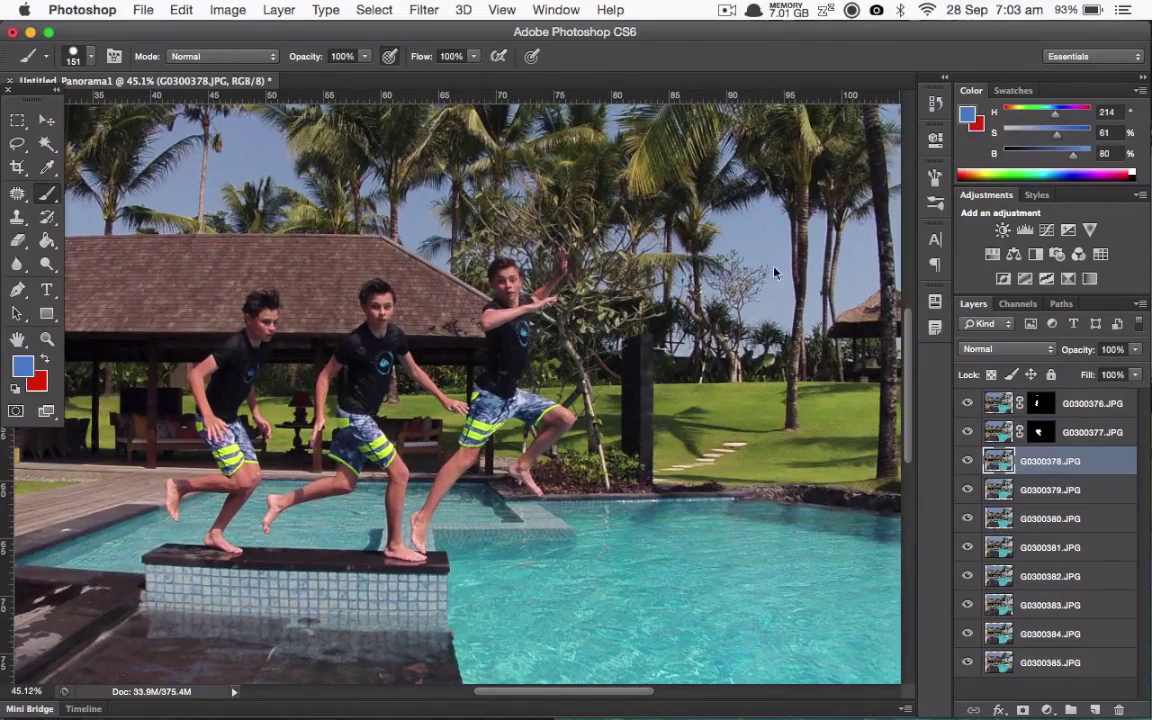
pyautogui.click(282, 9)
pyautogui.moveTo(349, 240)
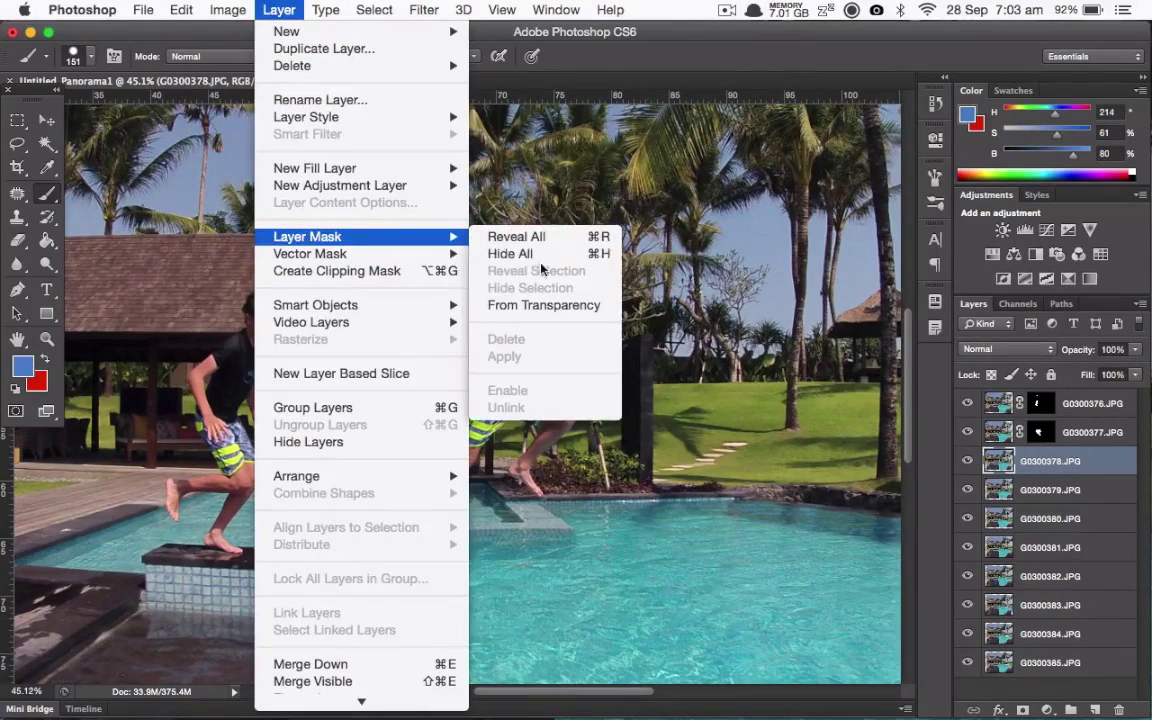
pyautogui.click(515, 254)
pyautogui.press('d')
pyautogui.moveTo(470, 386)
pyautogui.mouseDown()
pyautogui.moveTo(547, 279)
pyautogui.moveTo(525, 428)
pyautogui.moveTo(550, 470)
pyautogui.moveTo(556, 441)
pyautogui.moveTo(464, 480)
pyautogui.moveTo(468, 440)
pyautogui.moveTo(423, 545)
pyautogui.moveTo(516, 518)
pyautogui.mouseUp()
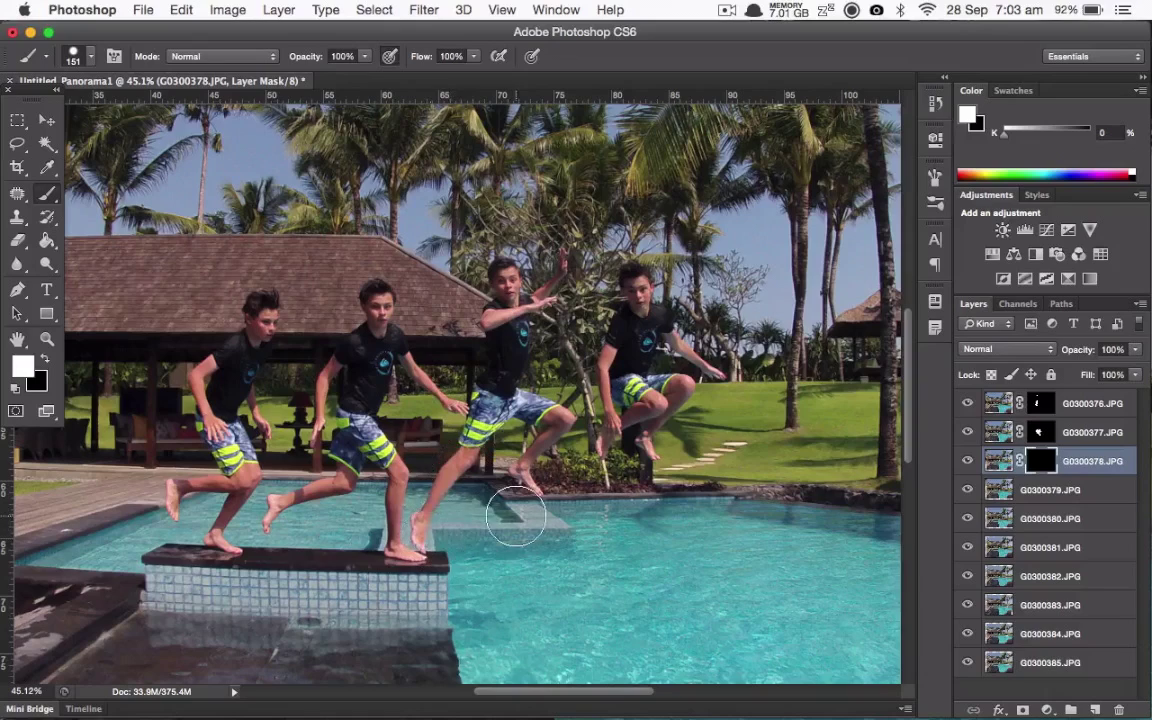
# Mask G0300379 and G0300380 to reveal the fifth boy and the boy in the pool, touching up G0300379.
pyautogui.click(1000, 489)
pyautogui.keyDown('alt'); pyautogui.click(1022, 709); pyautogui.keyUp('alt')
pyautogui.moveTo(600, 300)
pyautogui.mouseDown()
pyautogui.moveTo(585, 265)
pyautogui.moveTo(610, 380)
pyautogui.moveTo(550, 441)
pyautogui.moveTo(584, 312)
pyautogui.moveTo(634, 330)
pyautogui.moveTo(829, 349)
pyautogui.mouseUp()
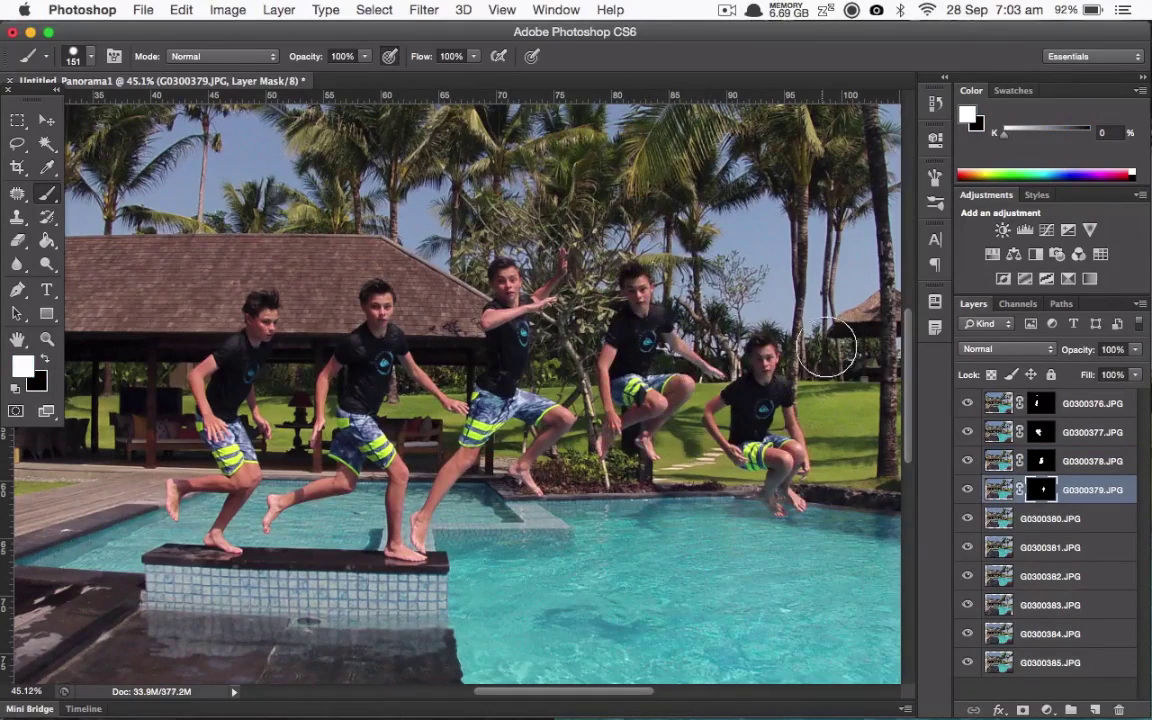
pyautogui.click(1000, 518)
pyautogui.keyDown('alt'); pyautogui.click(1022, 709); pyautogui.keyUp('alt')
pyautogui.moveTo(700, 390)
pyautogui.mouseDown()
pyautogui.moveTo(680, 395)
pyautogui.moveTo(725, 423)
pyautogui.moveTo(700, 470)
pyautogui.mouseUp()
pyautogui.click(1000, 489)
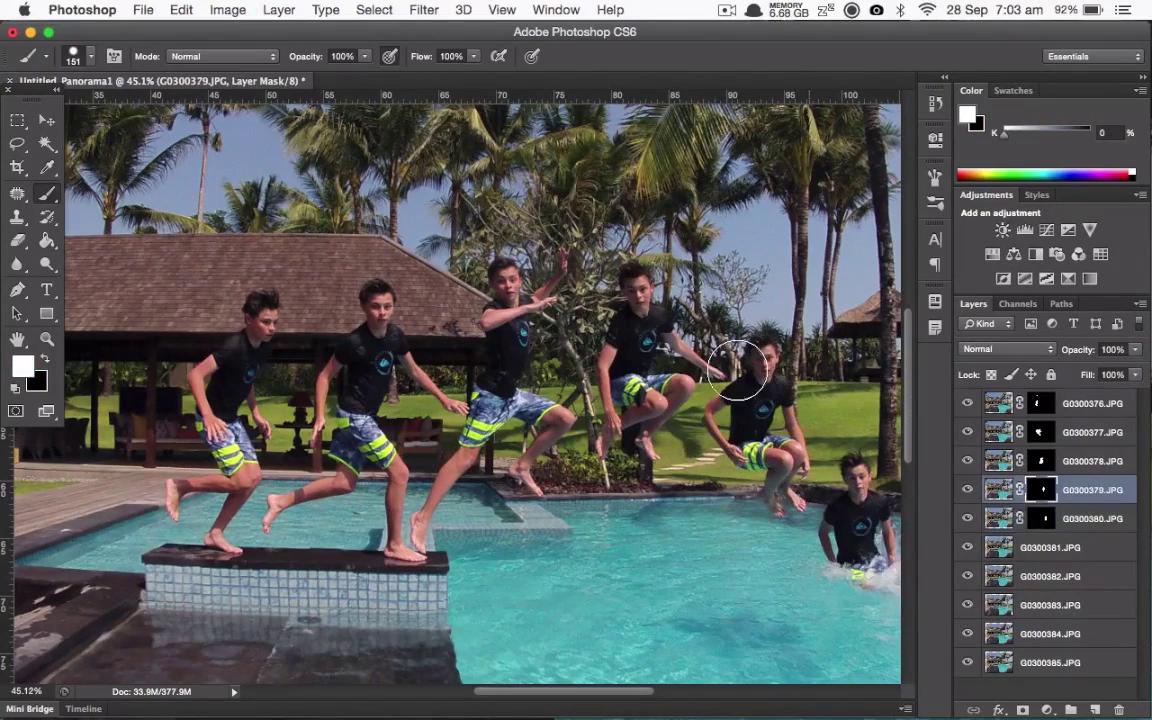
pyautogui.moveTo(738, 370)
pyautogui.mouseDown()
pyautogui.moveTo(635, 249)
pyautogui.moveTo(639, 298)
pyautogui.moveTo(706, 320)
pyautogui.moveTo(784, 418)
pyautogui.moveTo(866, 412)
pyautogui.mouseUp()
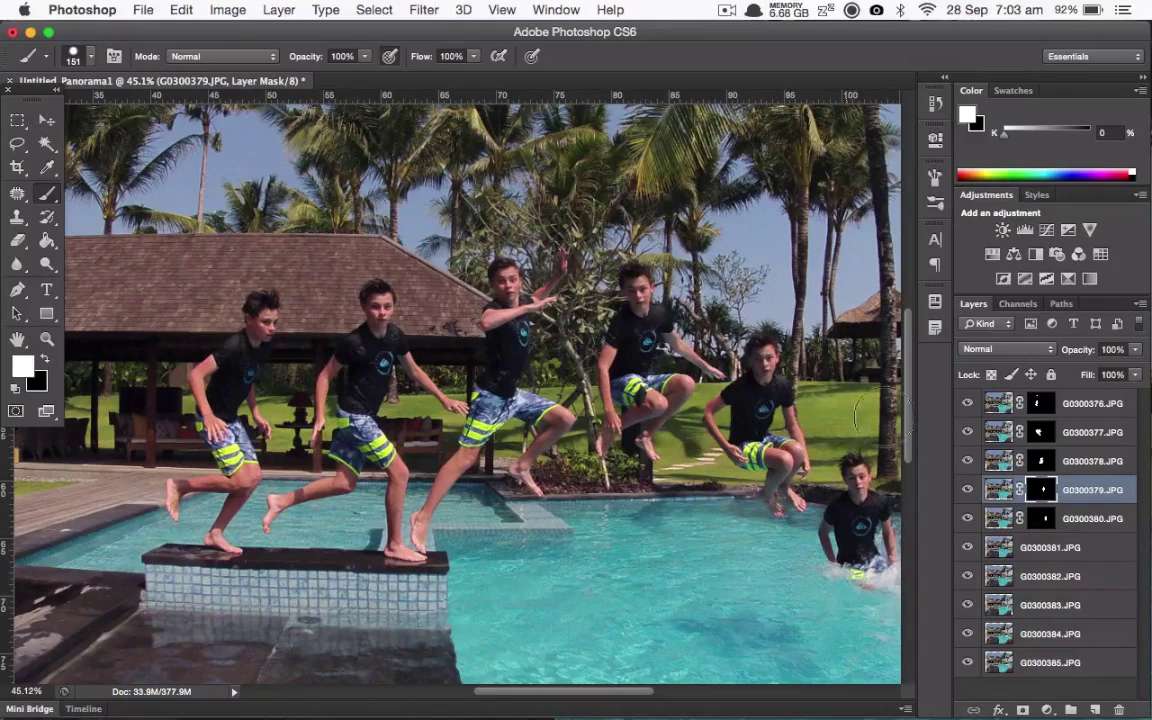
pyautogui.click(1136, 176)
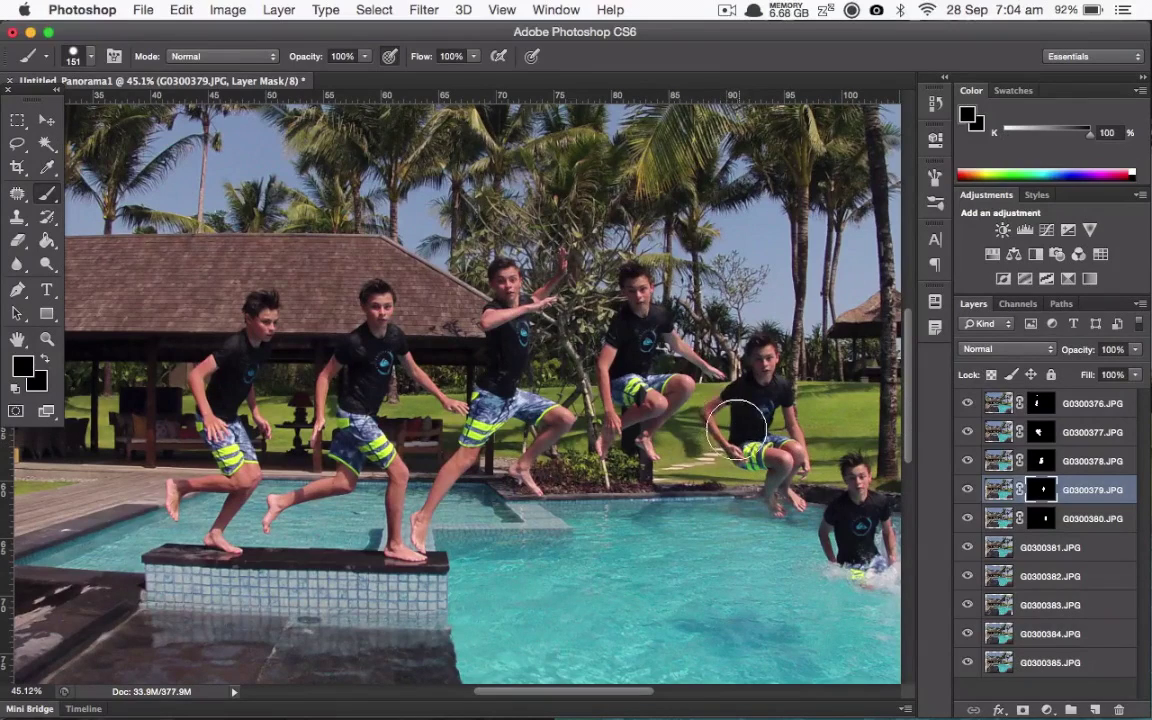
pyautogui.keyDown('alt'); pyautogui.click(1038, 490); pyautogui.keyUp('alt')
pyautogui.keyDown('alt'); pyautogui.click(1038, 490); pyautogui.keyUp('alt')
pyautogui.click(1134, 170)
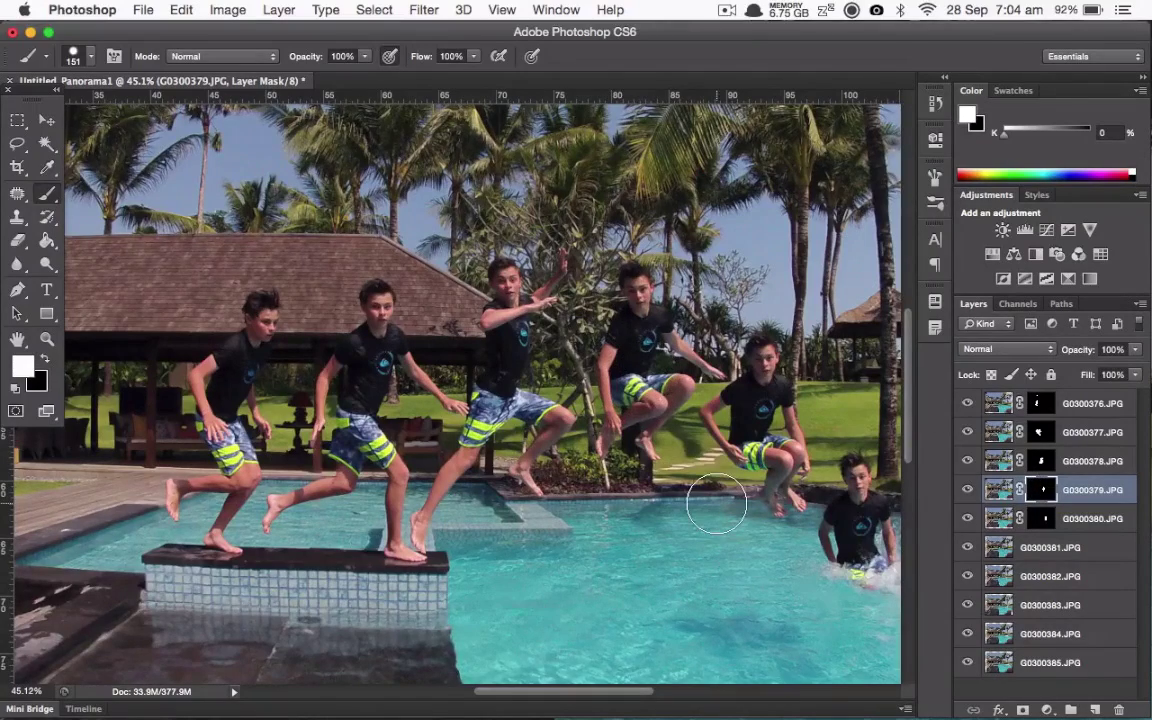
# Compare splash frames, leave G0300381 hidden to show the pool splash, and fit the panorama on screen.
pyautogui.scroll(-5, 716, 507)
pyautogui.hscroll(8, 716, 507)
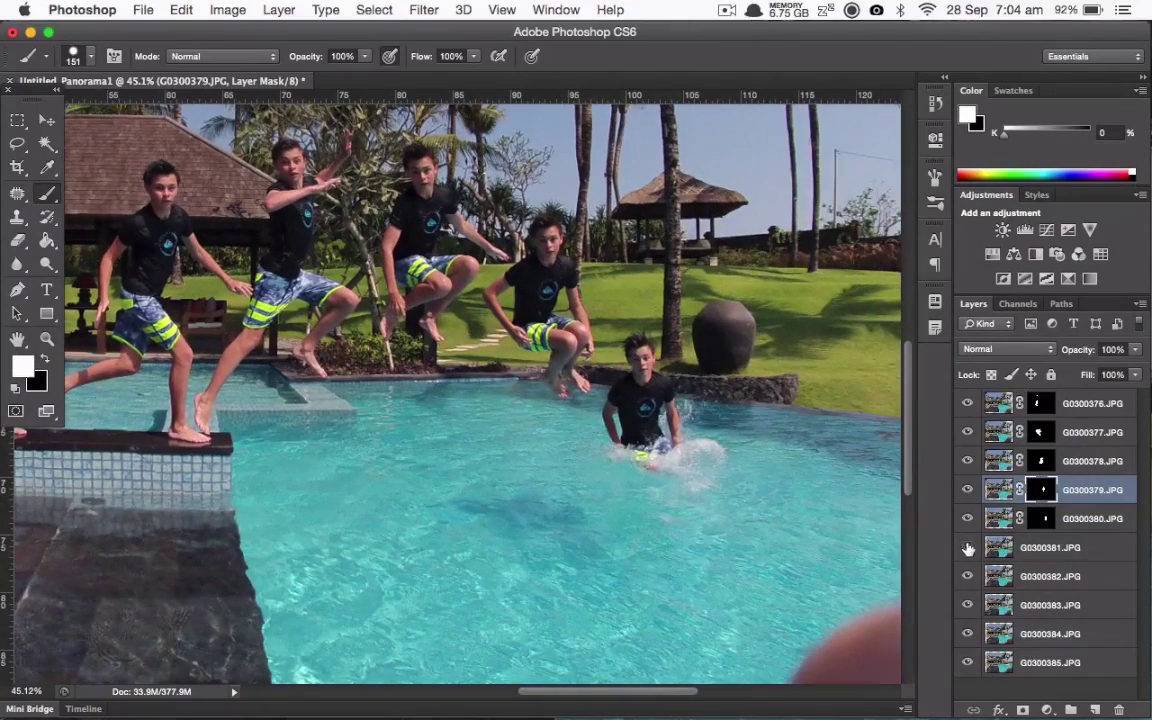
pyautogui.click(968, 549)
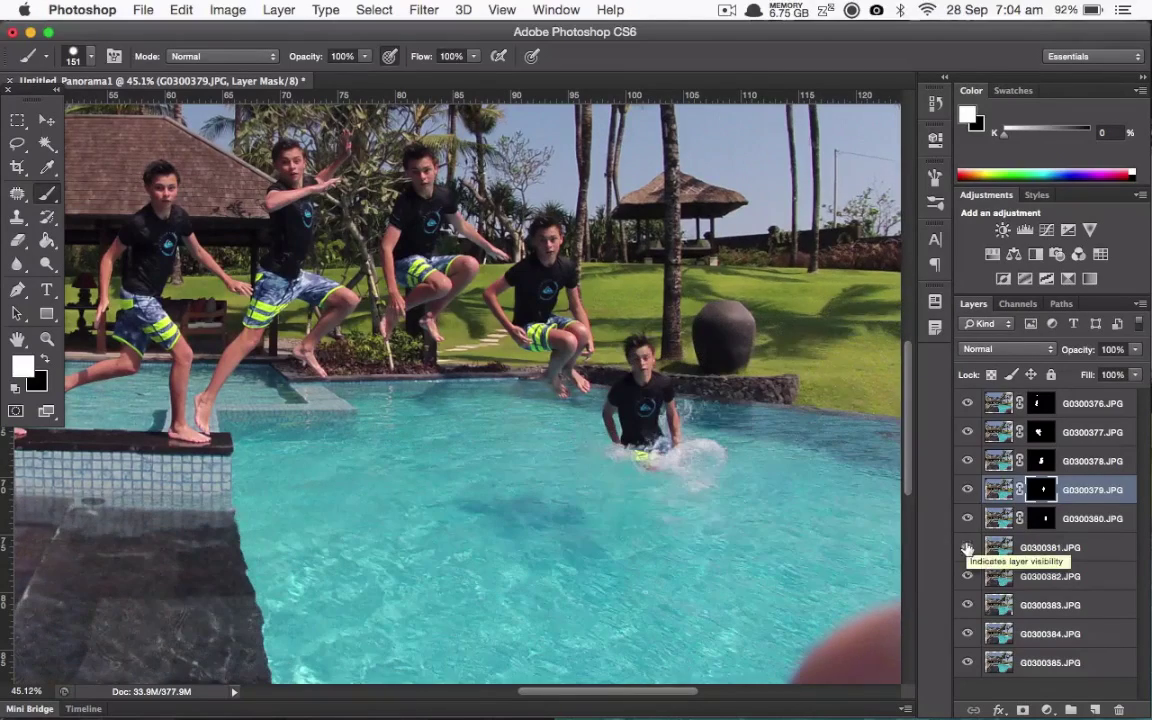
pyautogui.hscroll(5, 560, 440)
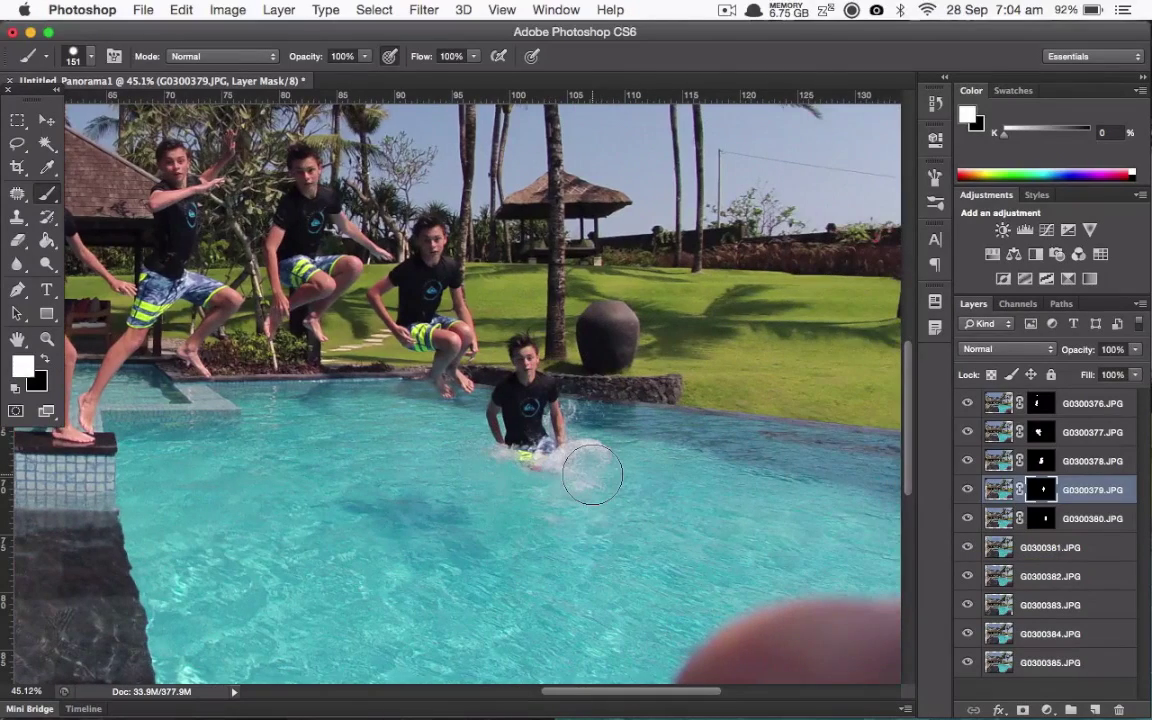
pyautogui.click(967, 547)
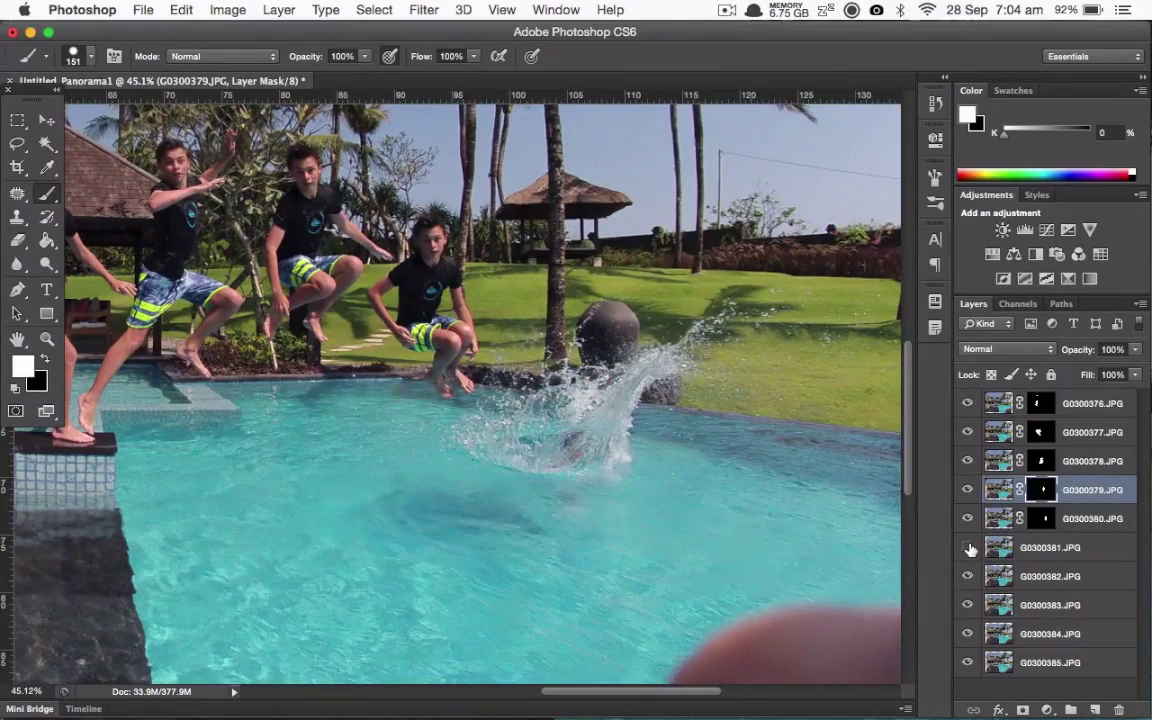
pyautogui.click(967, 576)
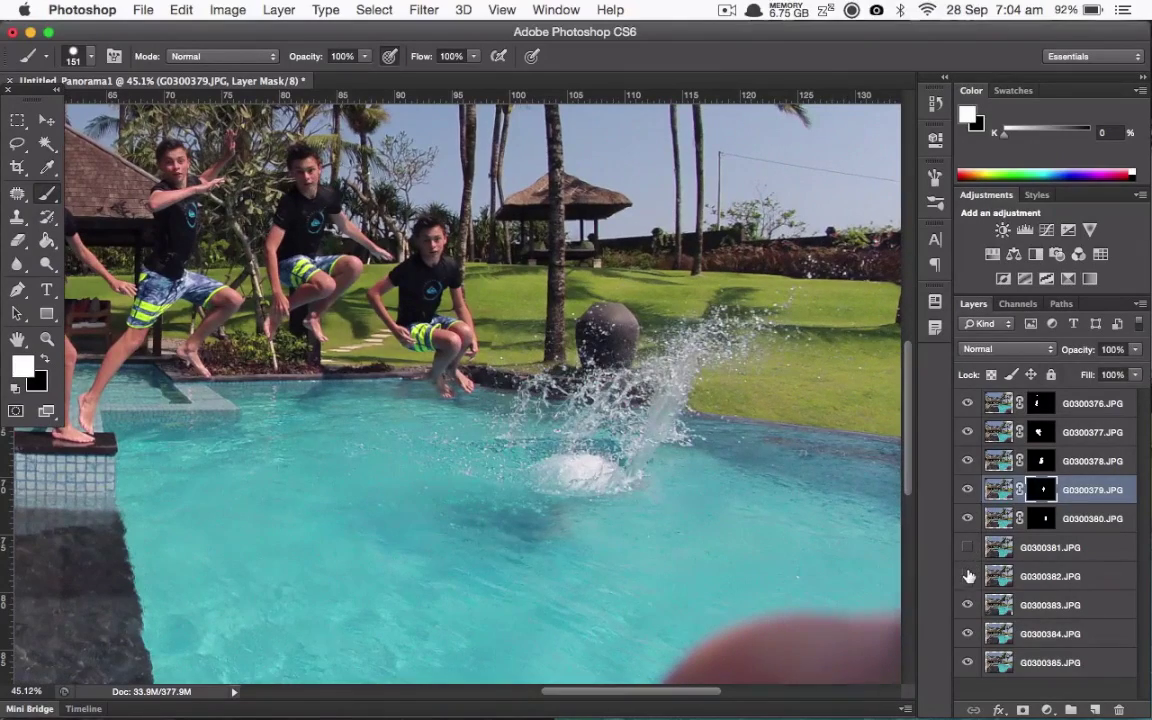
pyautogui.click(967, 519)
pyautogui.click(967, 549)
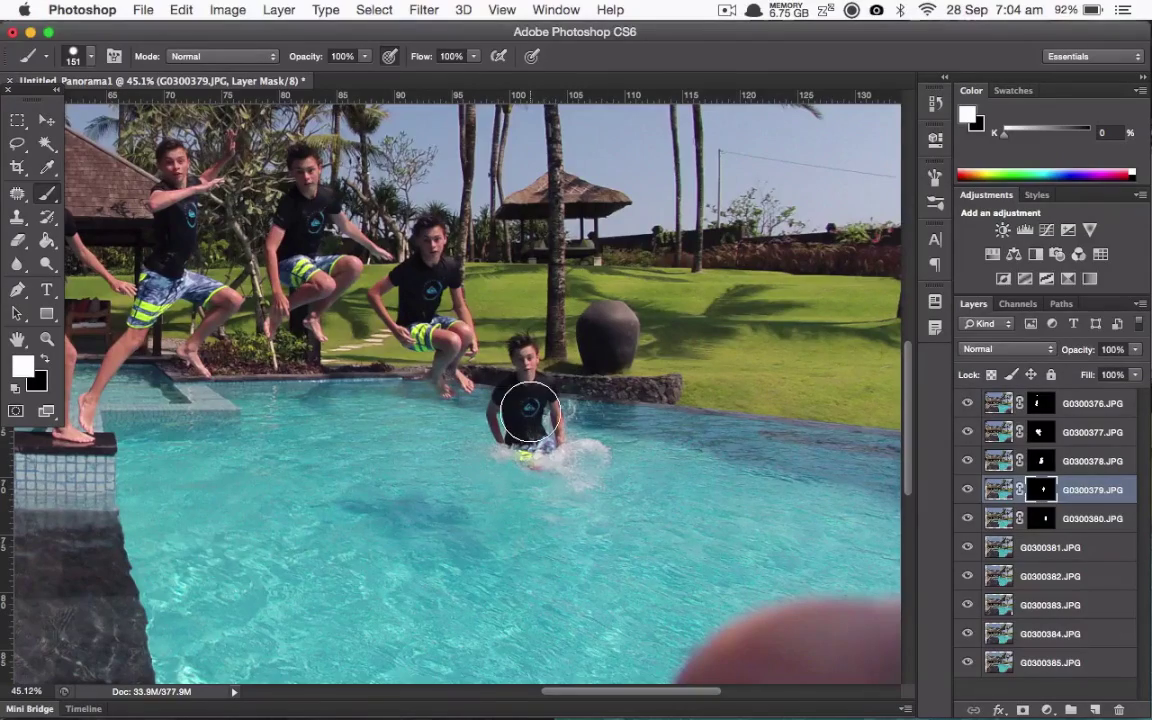
pyautogui.press('super+0')
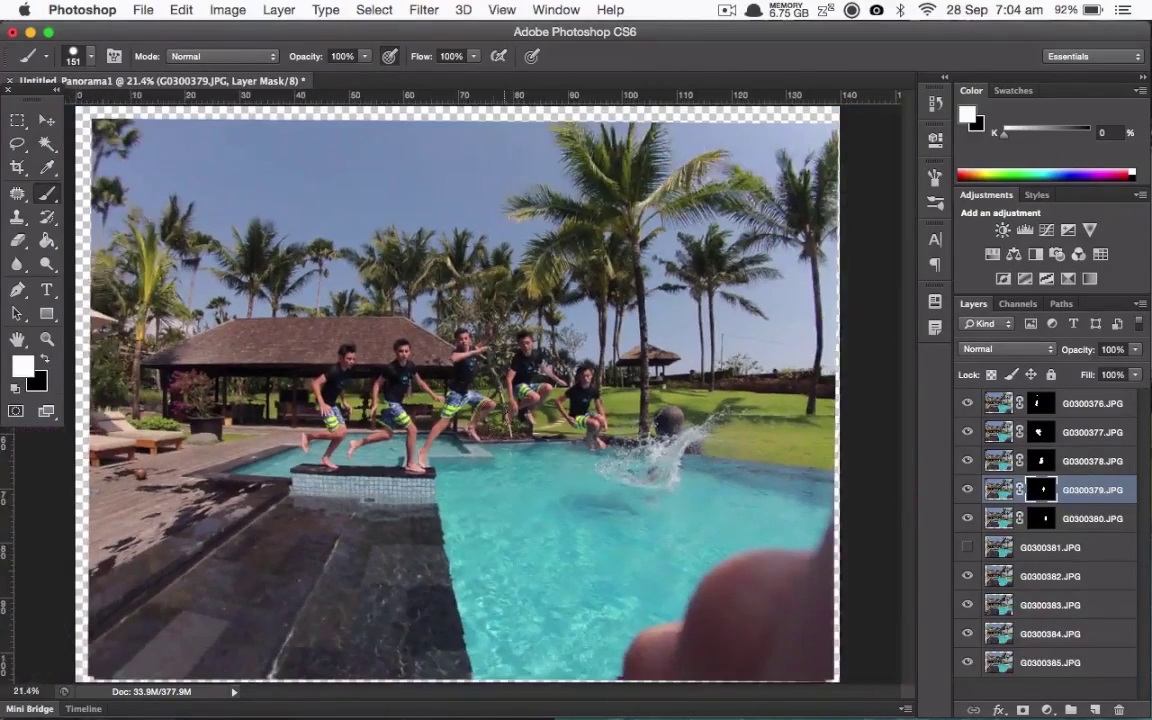
# Crop the panorama with an Unconstrained ratio, trimming the ragged edges and the finger at lower right.
pyautogui.press('c')
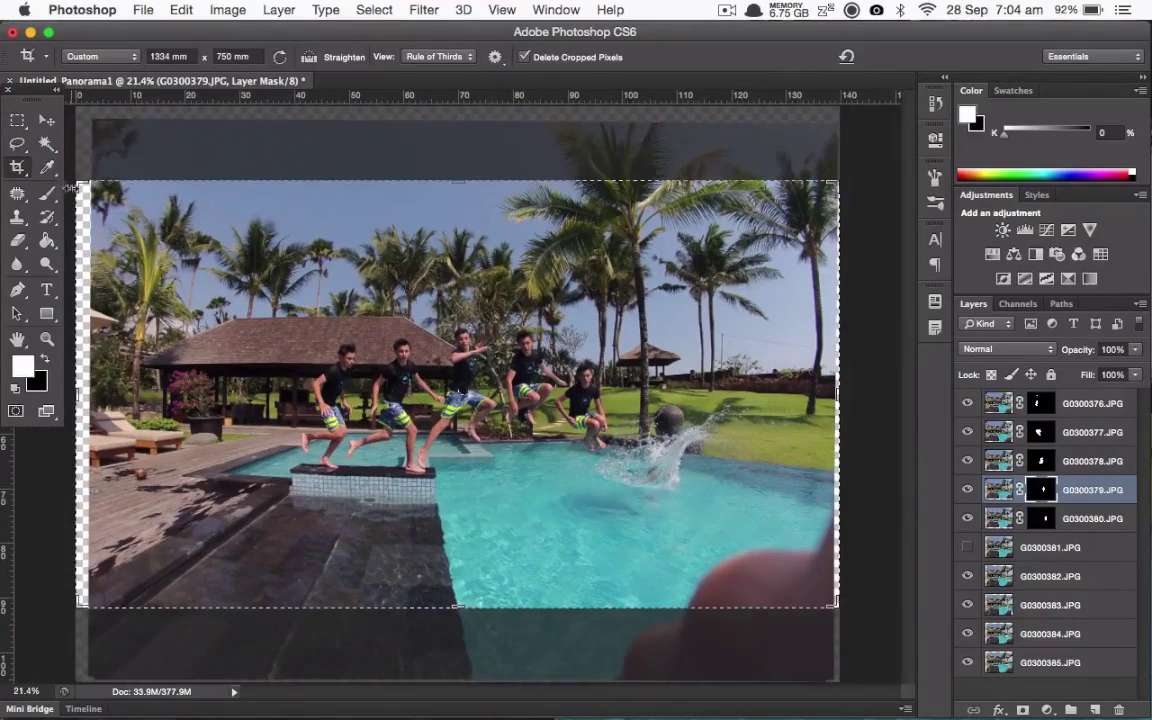
pyautogui.moveTo(70, 172); pyautogui.dragTo(175, 135)
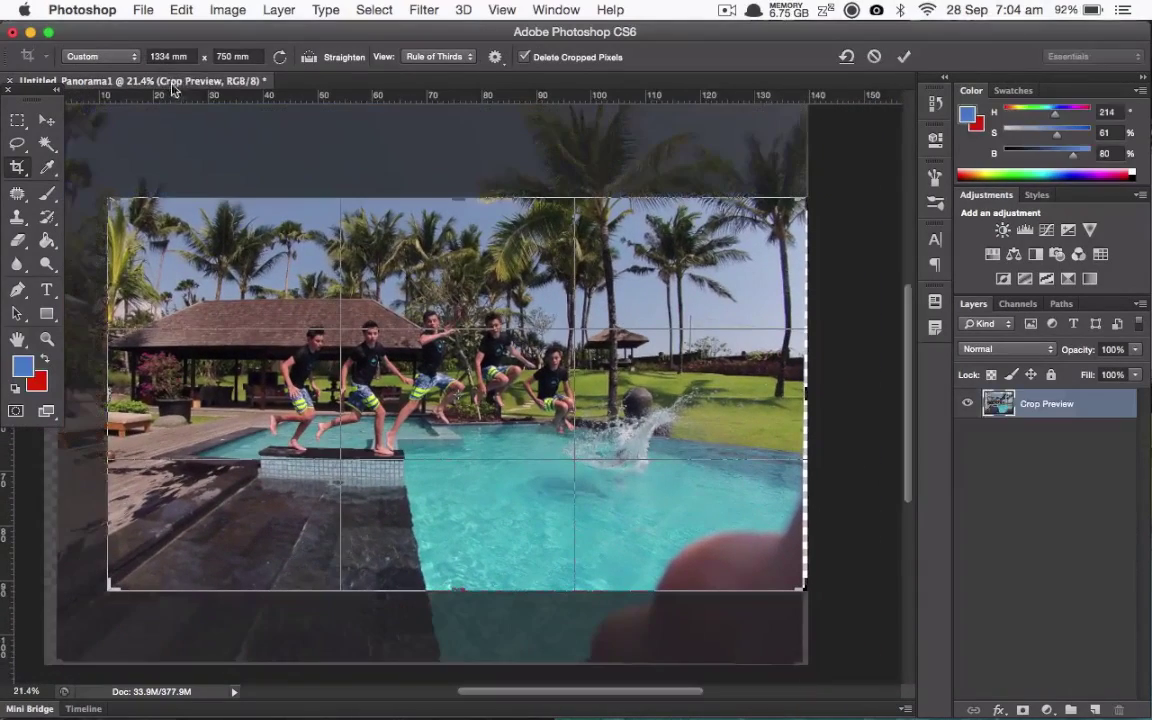
pyautogui.click(110, 57)
pyautogui.click(113, 67)
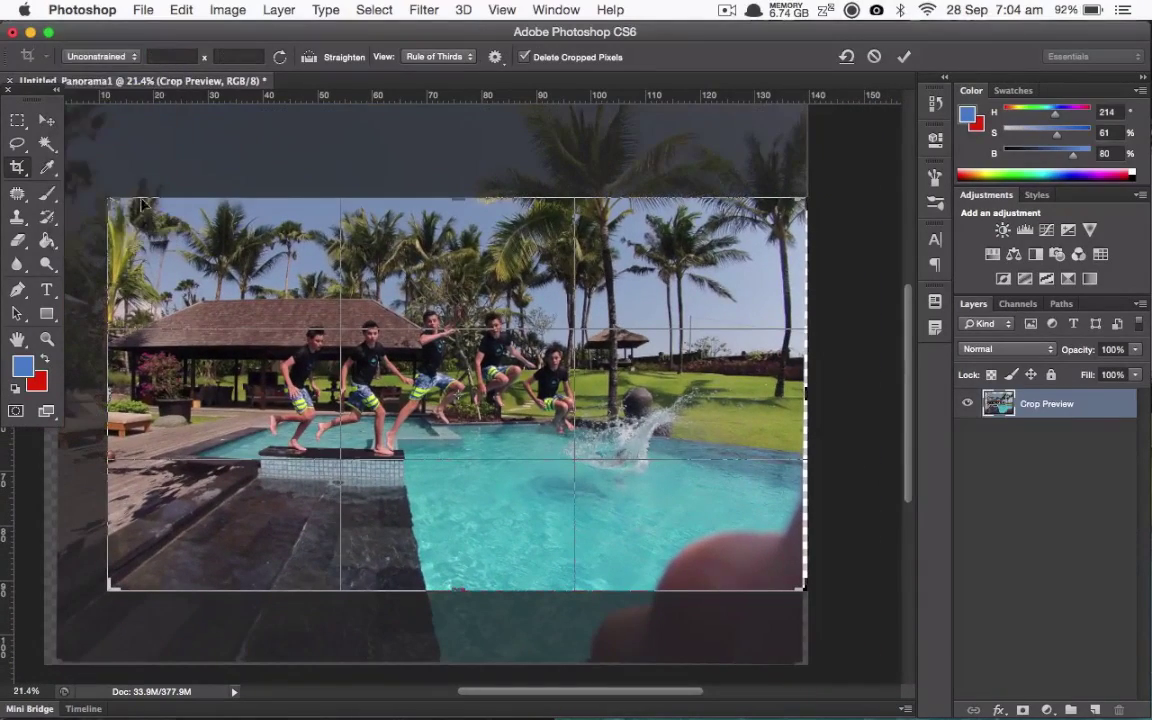
pyautogui.moveTo(108, 198)
pyautogui.mouseDown()
pyautogui.moveTo(147, 171)
pyautogui.moveTo(115, 205)
pyautogui.moveTo(100, 185)
pyautogui.mouseUp()
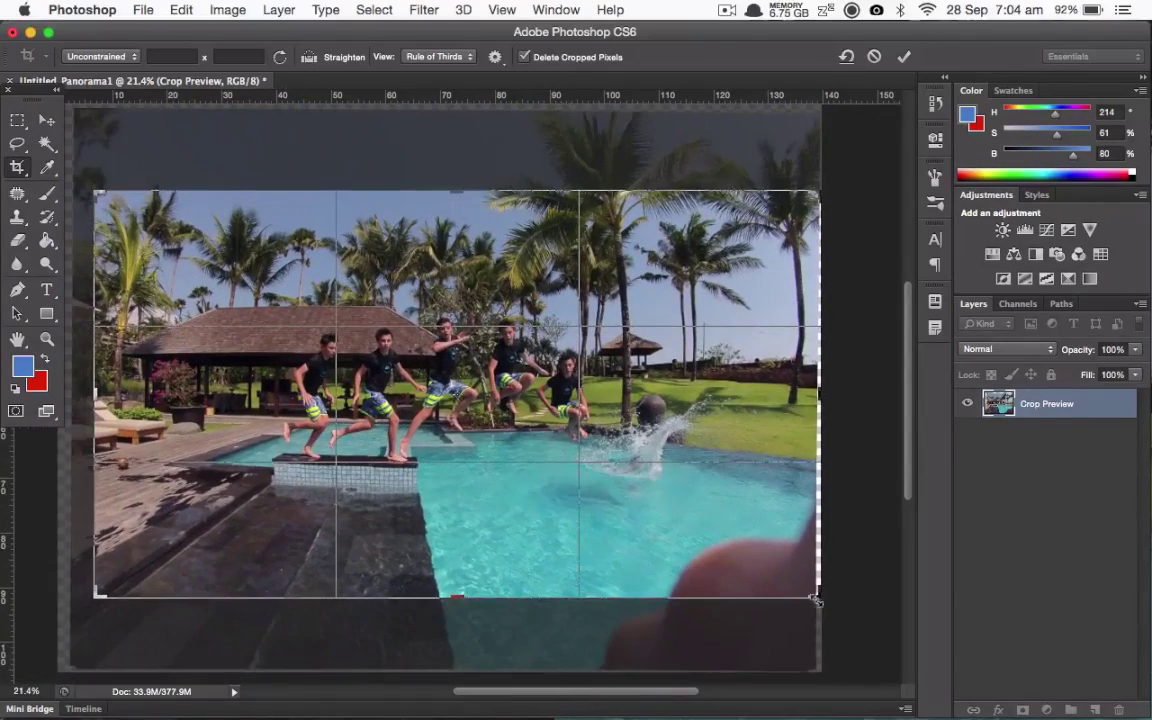
pyautogui.moveTo(816, 599); pyautogui.dragTo(781, 568)
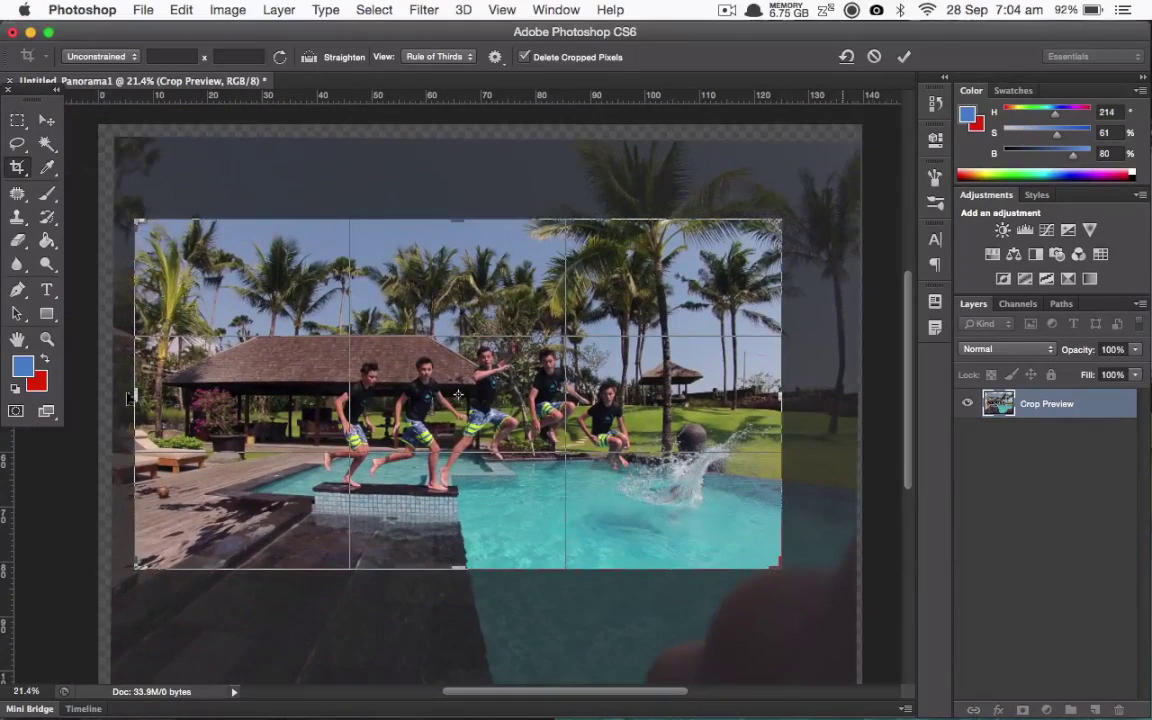
pyautogui.moveTo(130, 393); pyautogui.dragTo(176, 393)
pyautogui.press('Return')
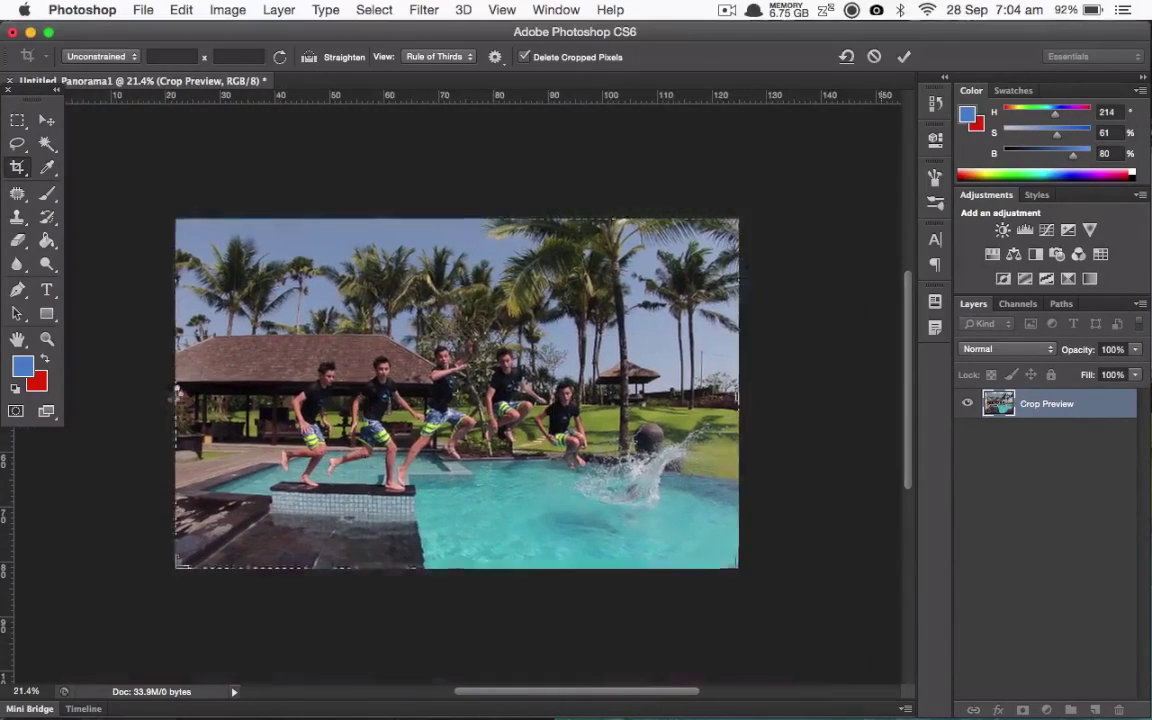
pyautogui.click(17, 119)
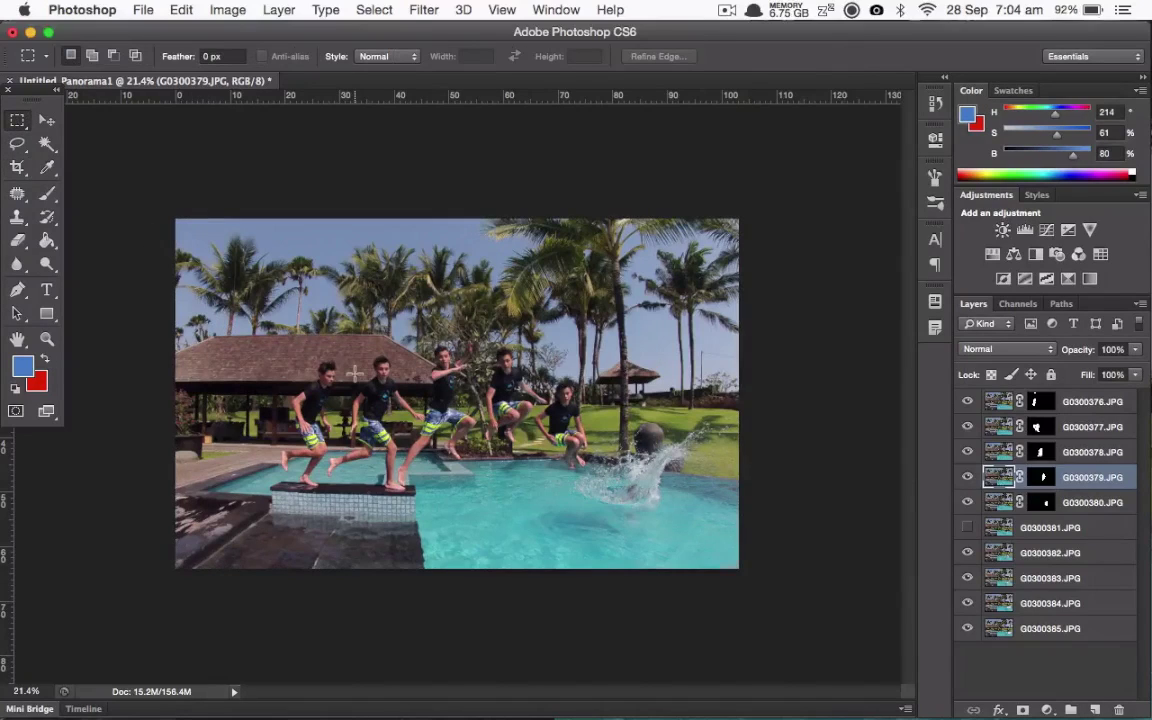